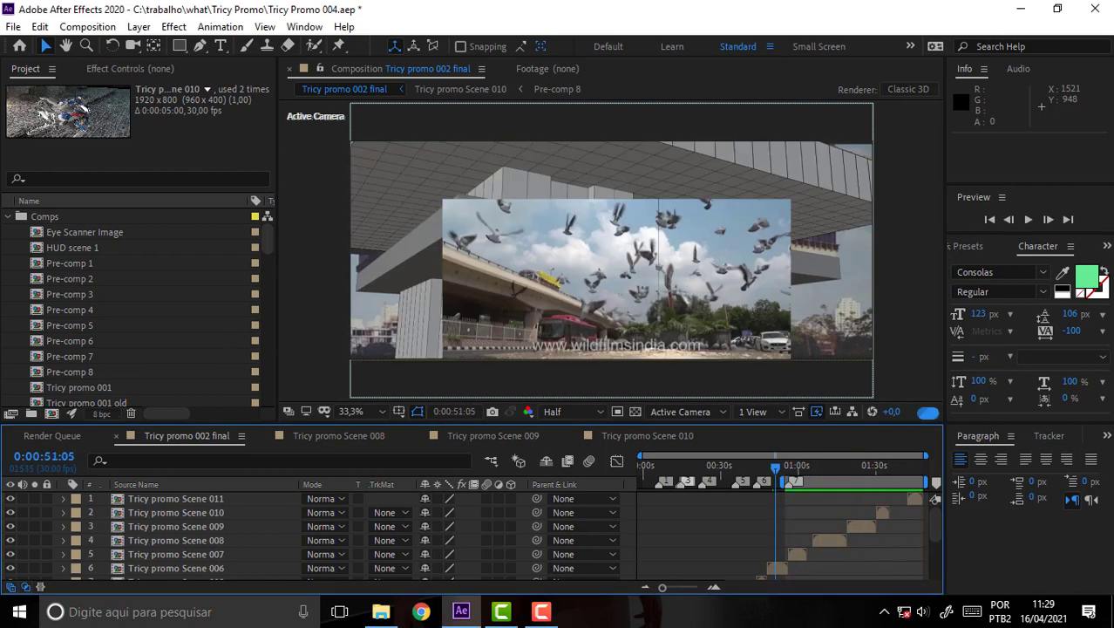
# Play Tricy promo 002 final from RAM, then replay it from about 0:01:01.
pyautogui.press('space')
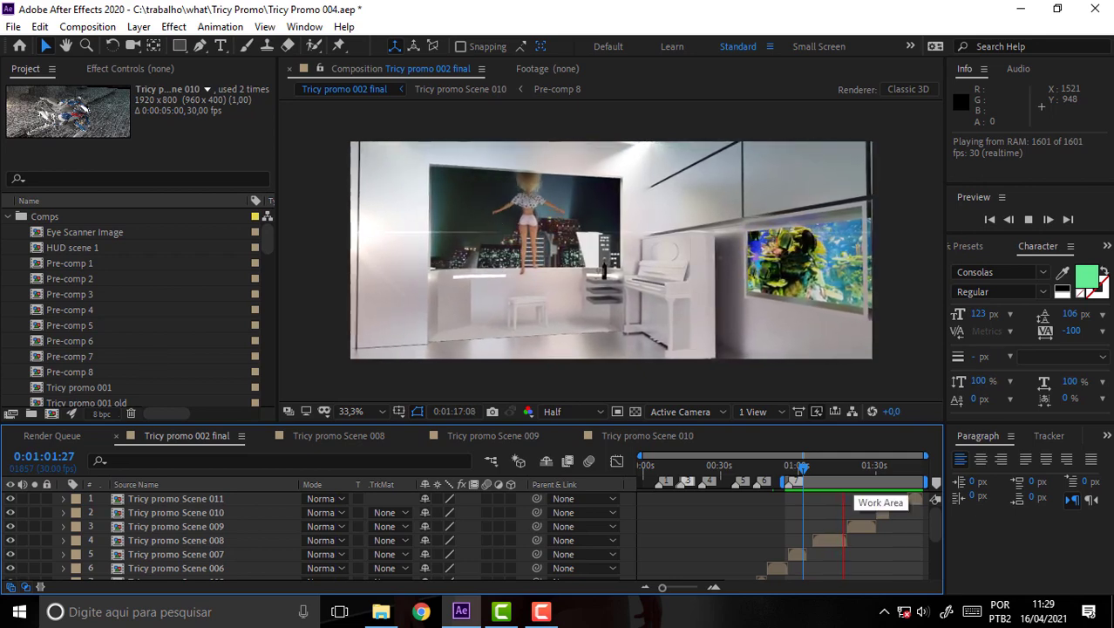
pyautogui.press('space')
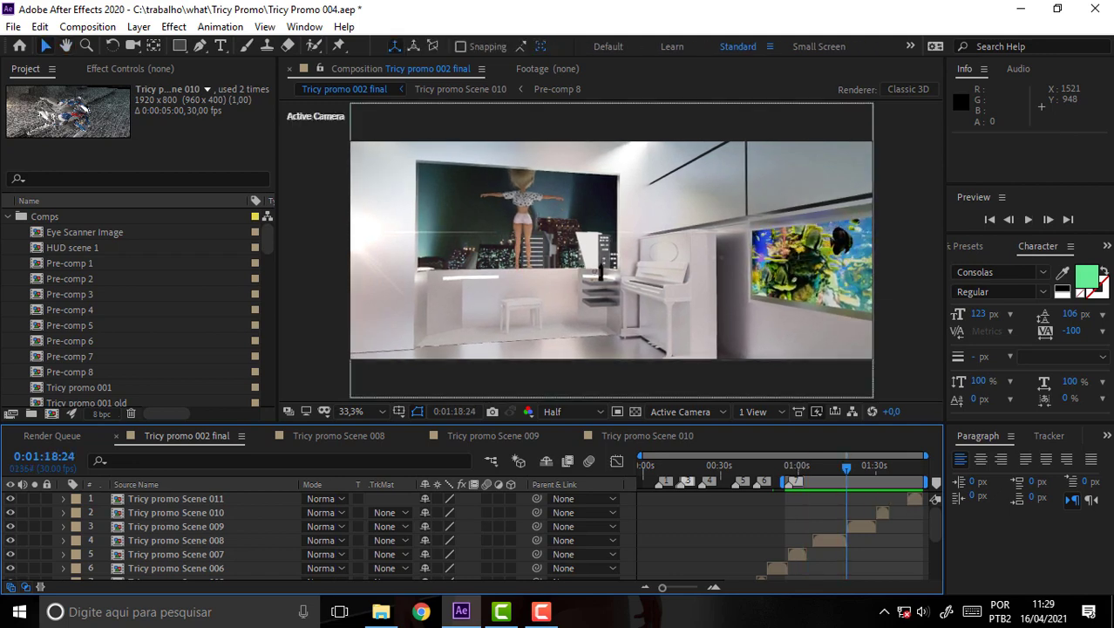
pyautogui.press('pageup')
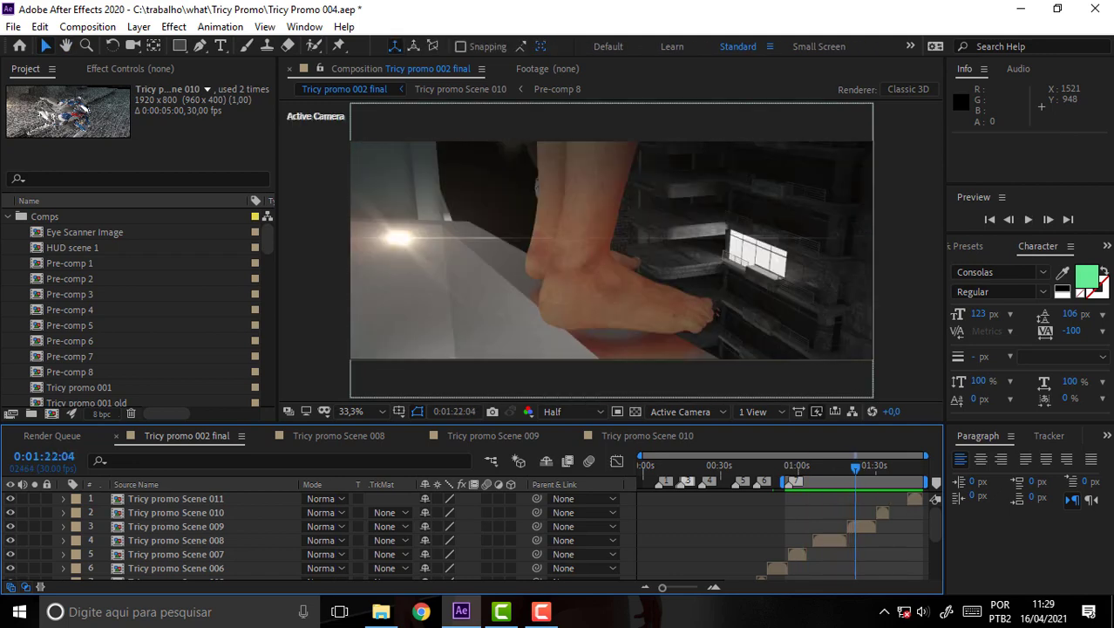
pyautogui.moveTo(844, 467); pyautogui.dragTo(790, 466)
pyautogui.press('space')
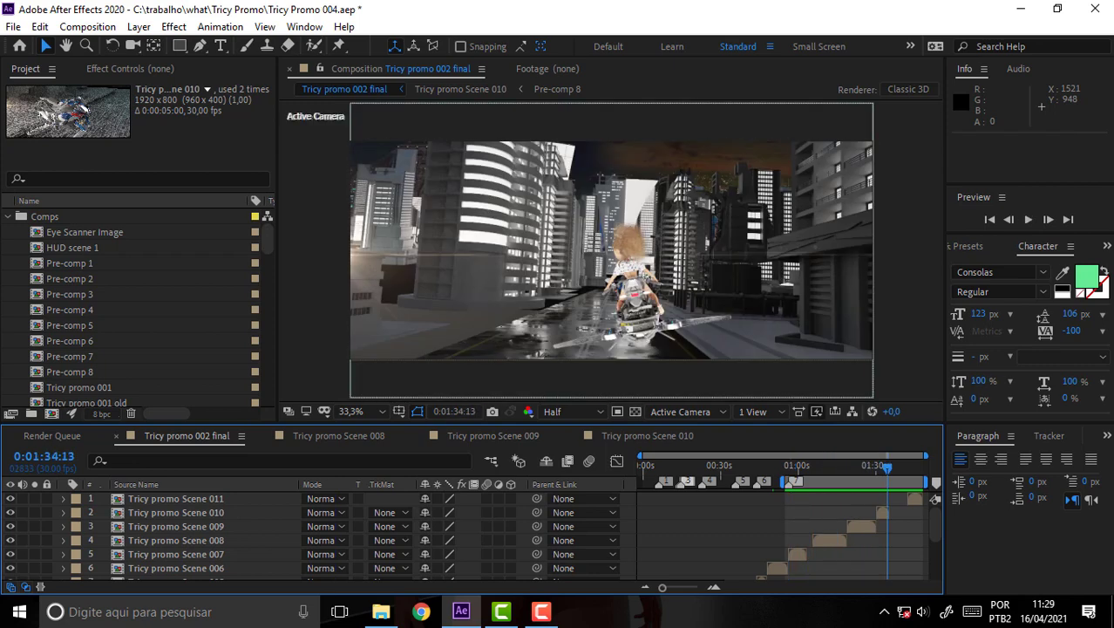
# Restart the RAM preview from 0:01:06:00.
pyautogui.press('space')
pyautogui.press('Home')
pyautogui.moveTo(783, 465); pyautogui.dragTo(813, 464)
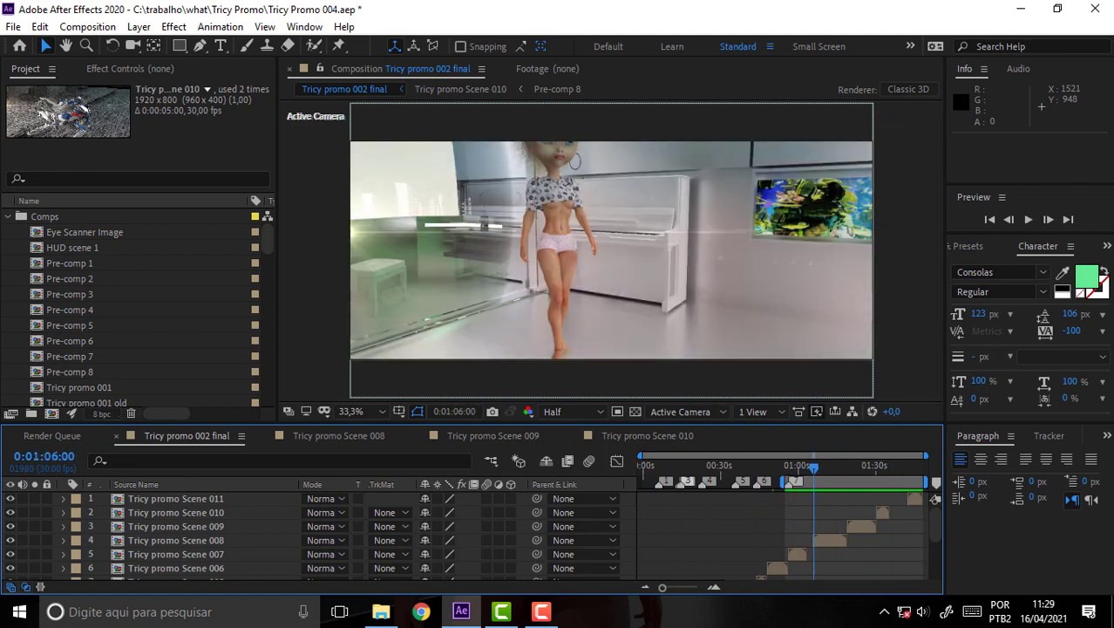
pyautogui.press('space')
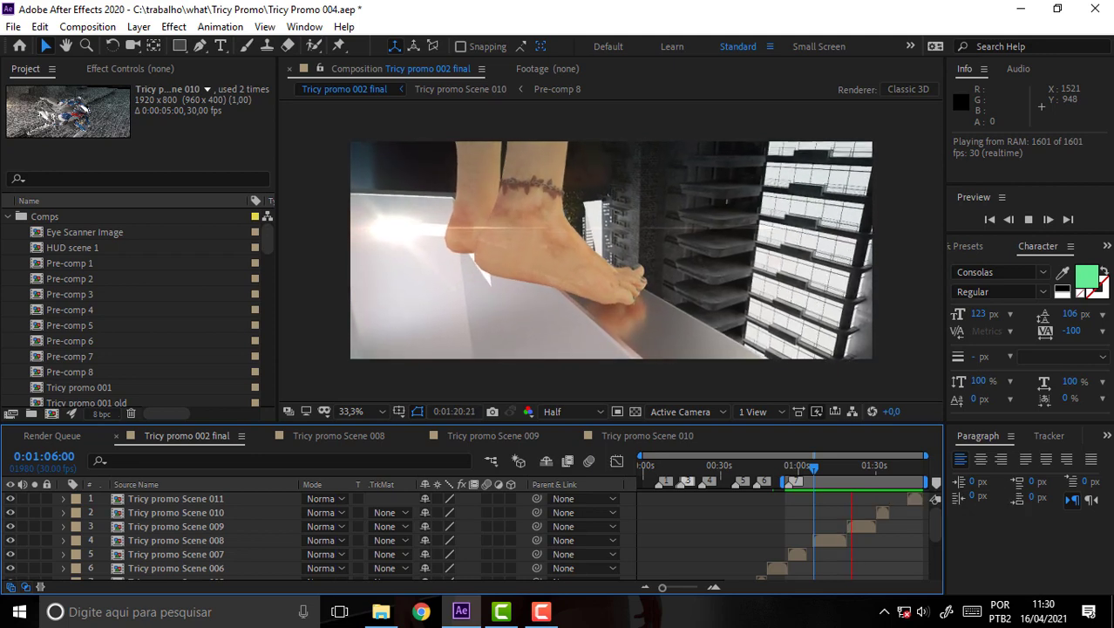
# Stop the preview and replay briefly from 0:01:20:07, stopping near 0:01:15.
pyautogui.press('space')
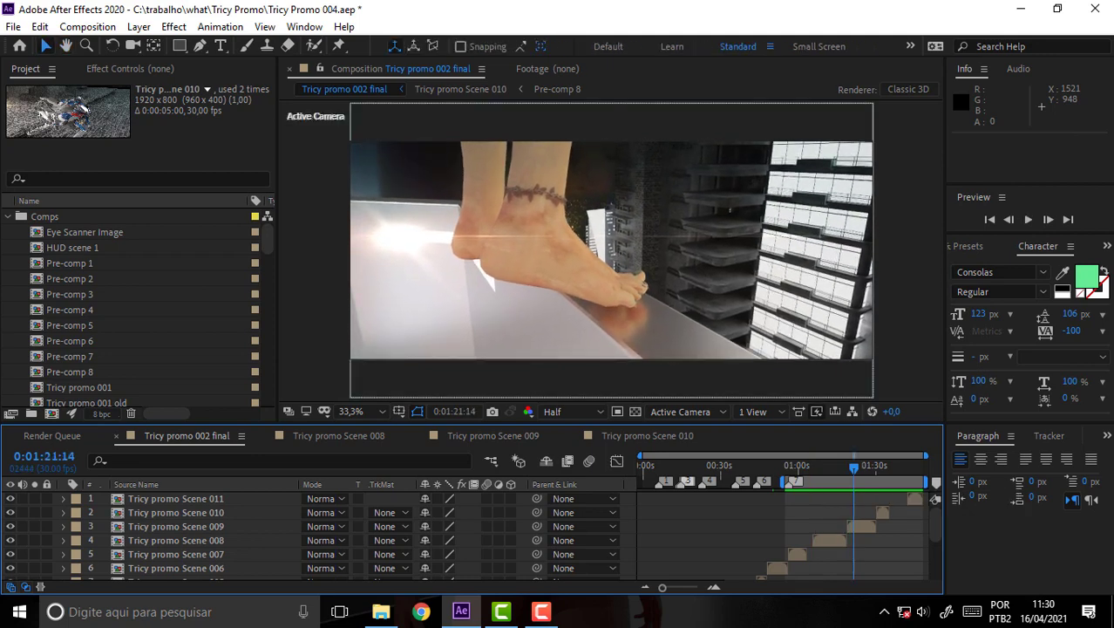
pyautogui.press('space')
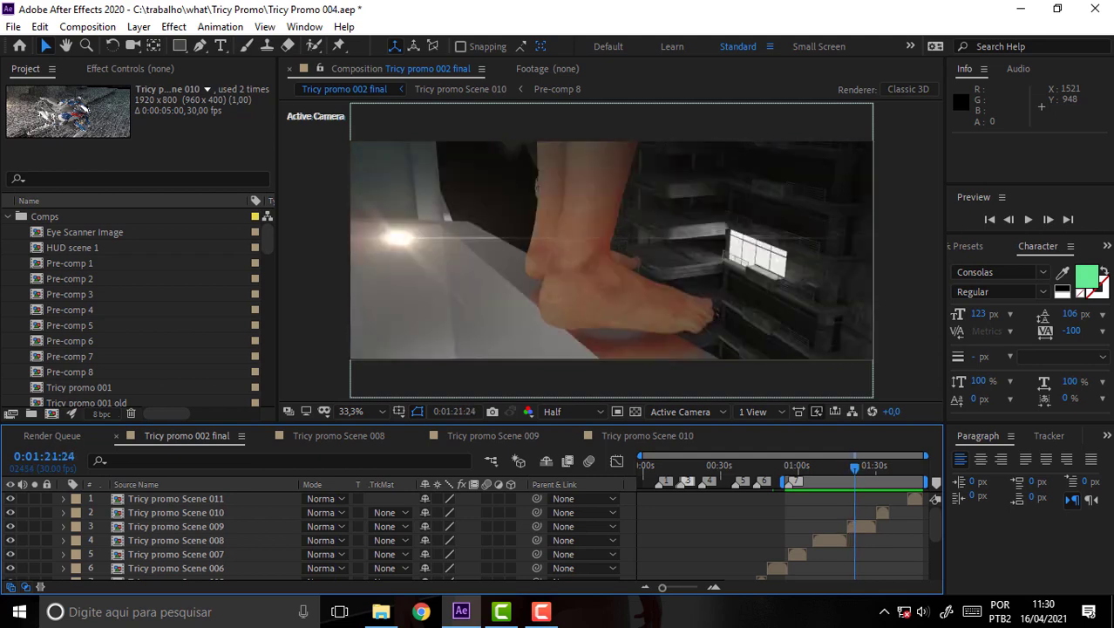
pyautogui.press('space')
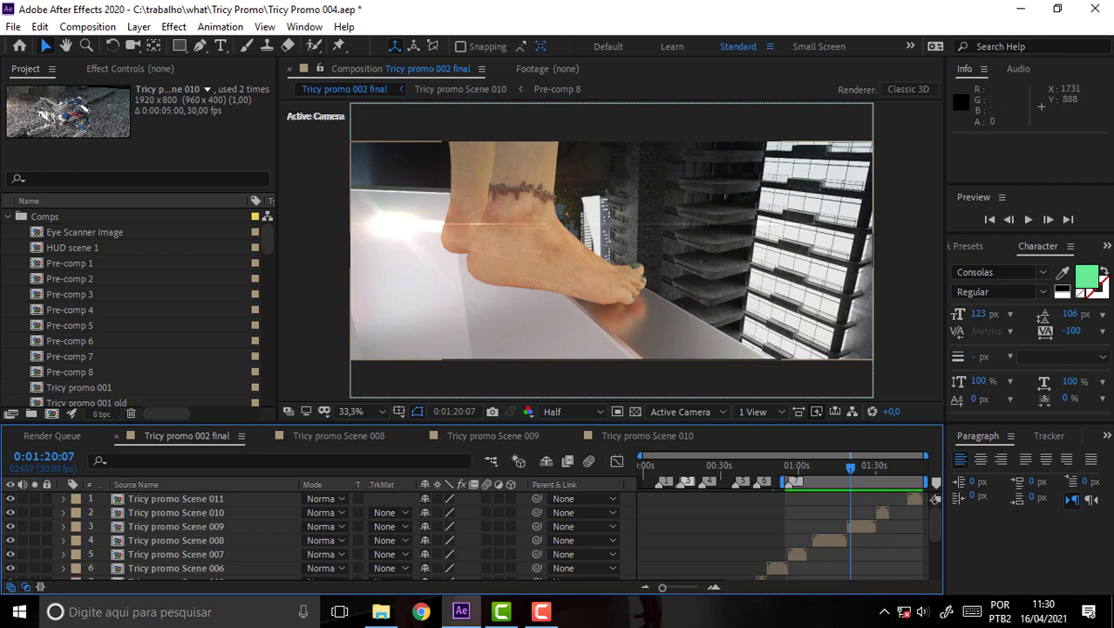
pyautogui.press('space')
pyautogui.press('space')
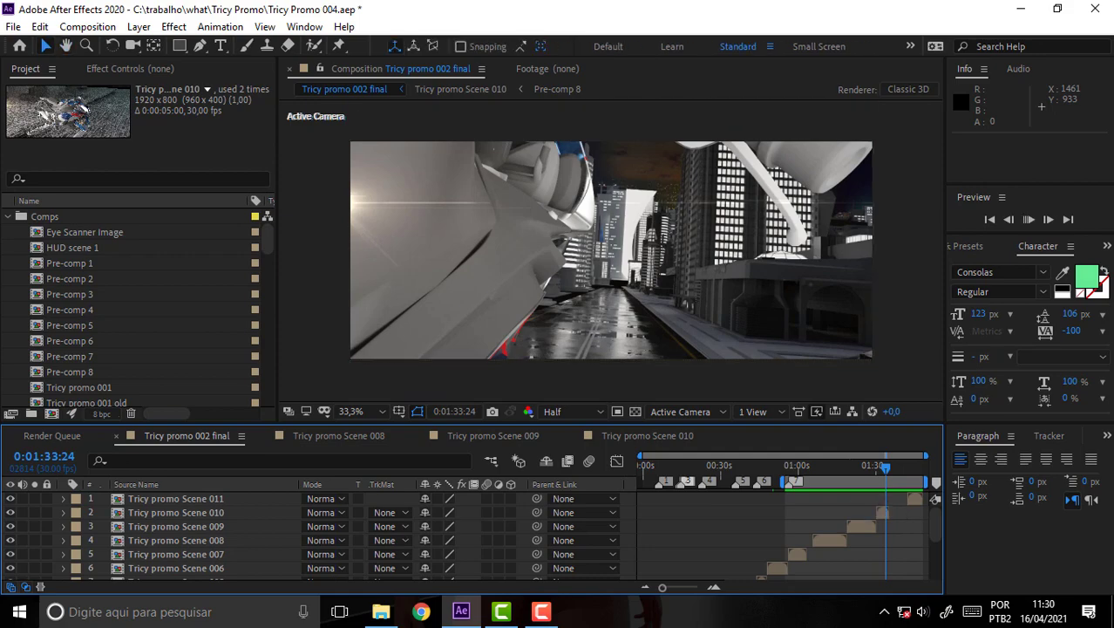
# Preview the later scenes until 0:01:34:28, then move back to about 0:00:57.
pyautogui.press('space')
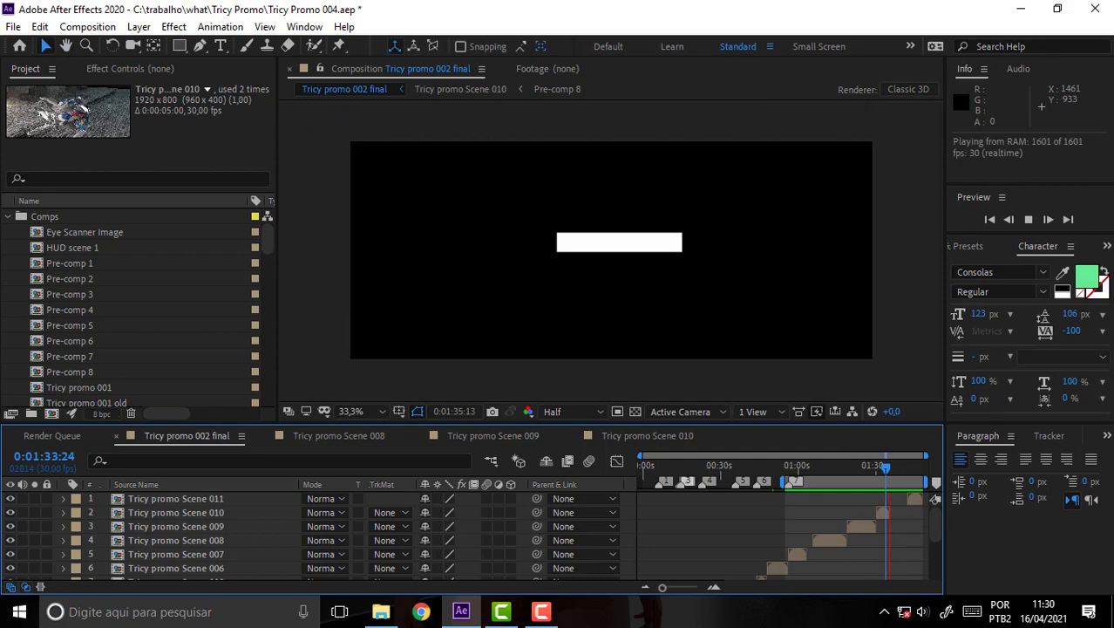
pyautogui.press('space')
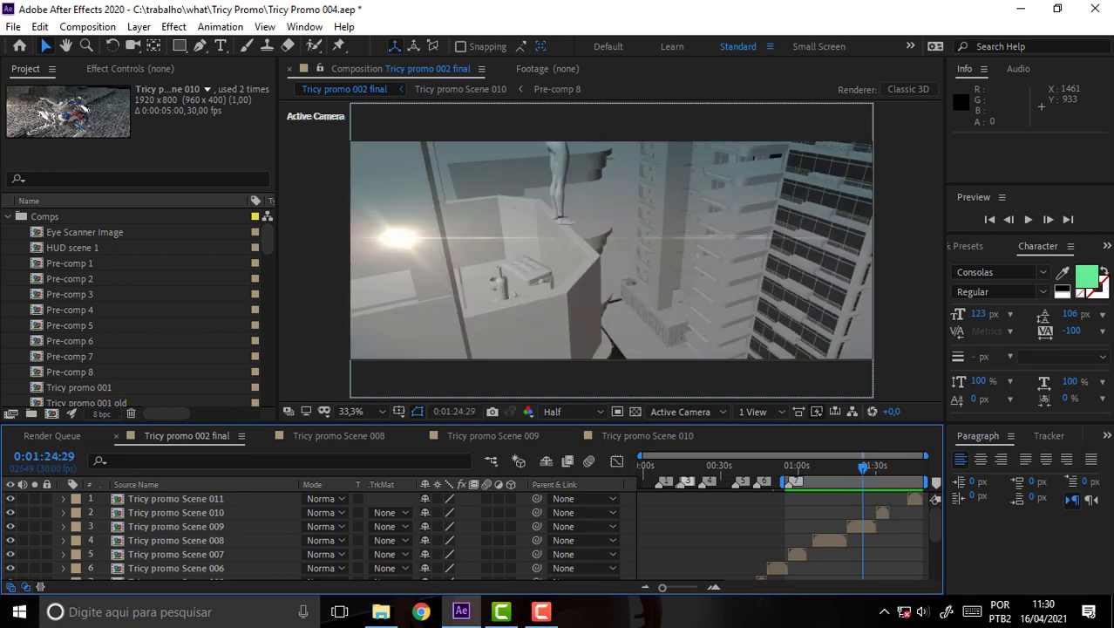
pyautogui.press('space')
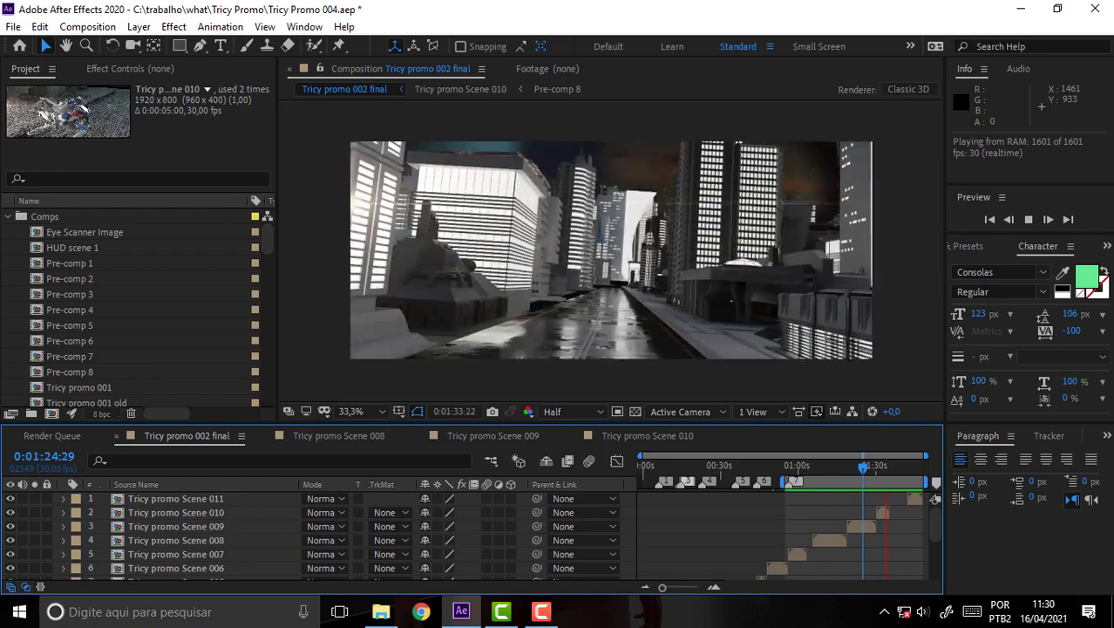
pyautogui.press('space')
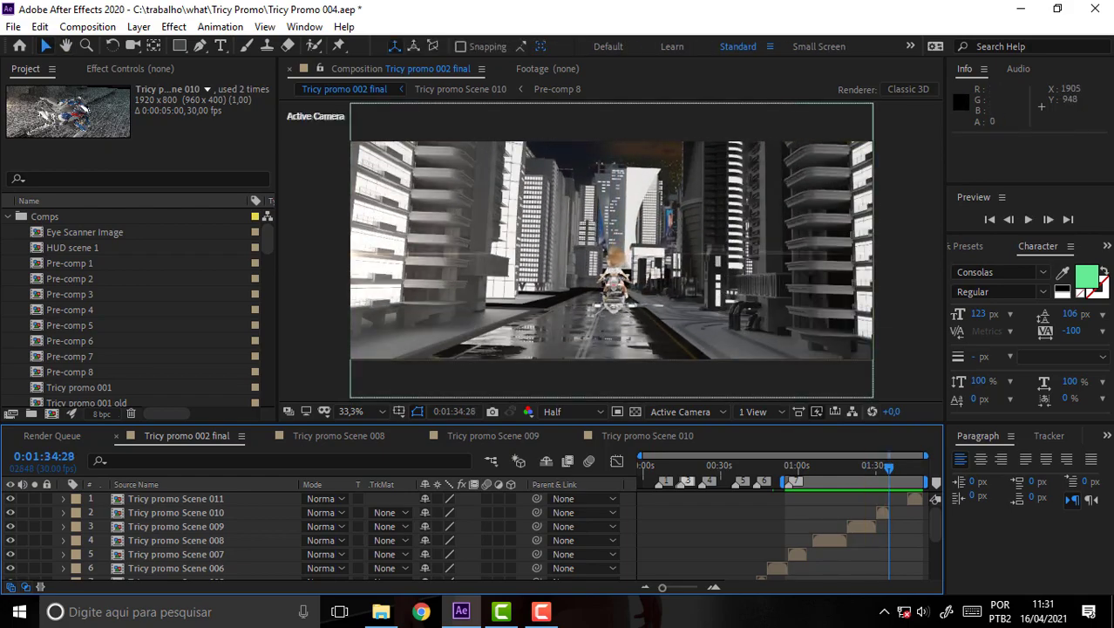
pyautogui.moveTo(890, 467)
pyautogui.mouseDown()
pyautogui.moveTo(655, 466)
pyautogui.moveTo(691, 466)
pyautogui.mouseUp()
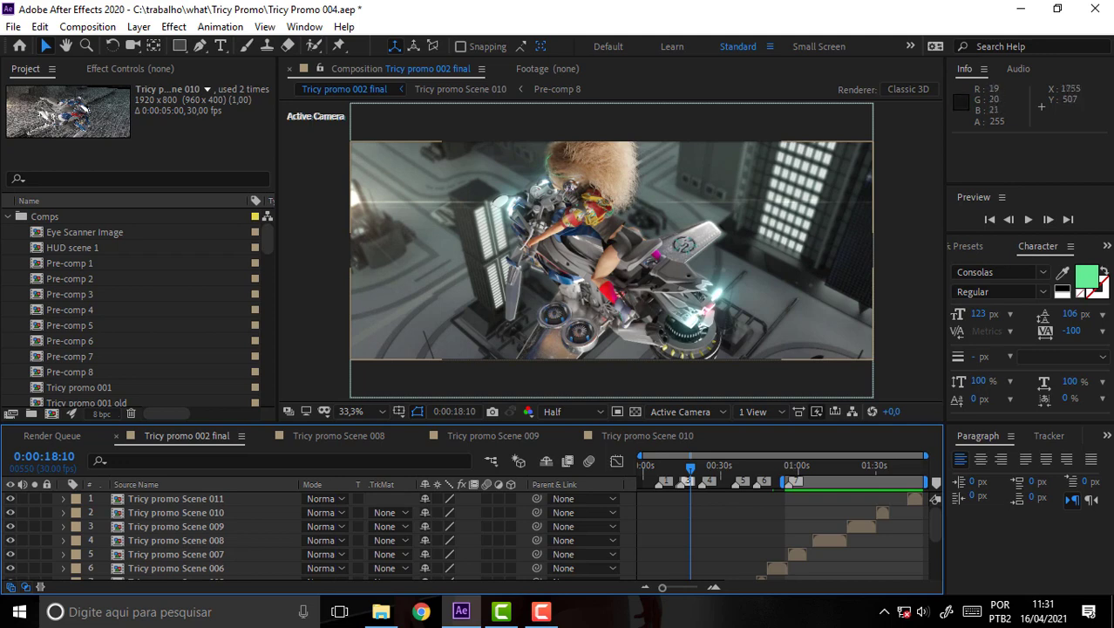
# Scrub through the later shots and settle on 0:01:08:16 in the white apartment interior.
pyautogui.moveTo(773, 466)
pyautogui.mouseDown()
pyautogui.moveTo(917, 466)
pyautogui.moveTo(882, 466)
pyautogui.mouseUp()
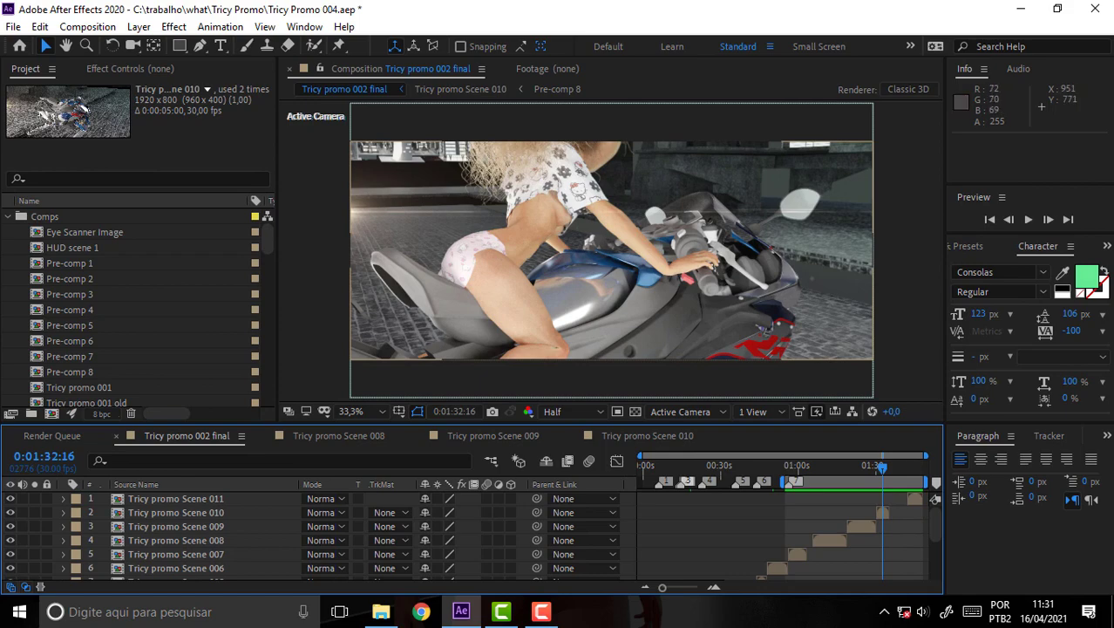
pyautogui.moveTo(883, 465)
pyautogui.mouseDown()
pyautogui.moveTo(913, 465)
pyautogui.moveTo(762, 466)
pyautogui.moveTo(920, 466)
pyautogui.moveTo(786, 466)
pyautogui.moveTo(920, 465)
pyautogui.moveTo(800, 466)
pyautogui.moveTo(837, 466)
pyautogui.moveTo(819, 466)
pyautogui.mouseUp()
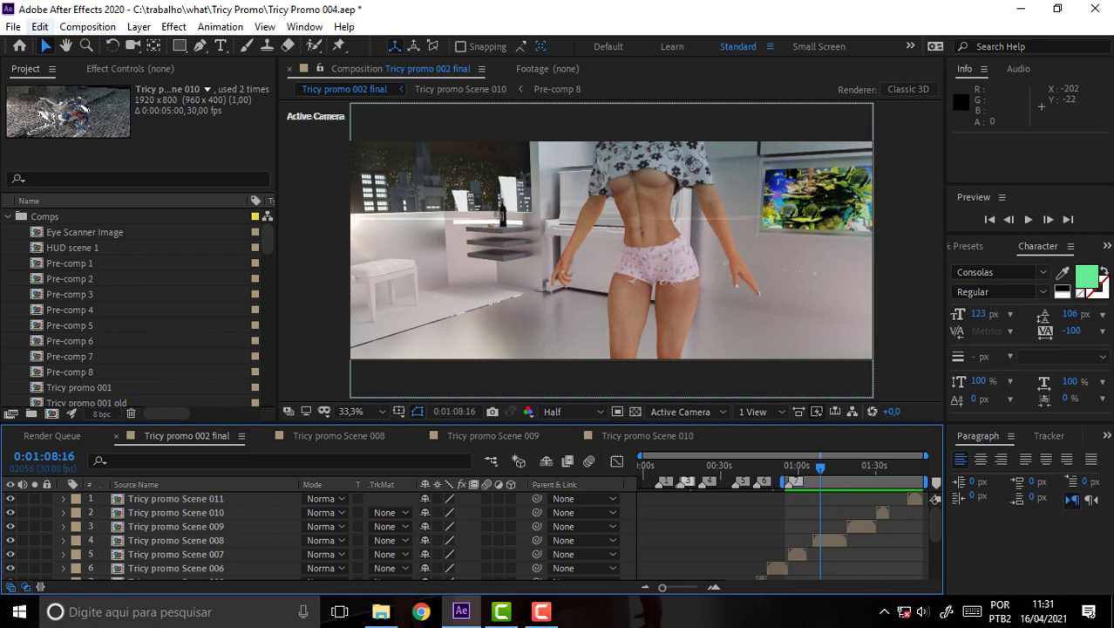
# Empty the 3.8 GB disk cache under Preferences > Media & Disk Cache, then close Preferences.
pyautogui.click(40, 26)
pyautogui.moveTo(87, 482)
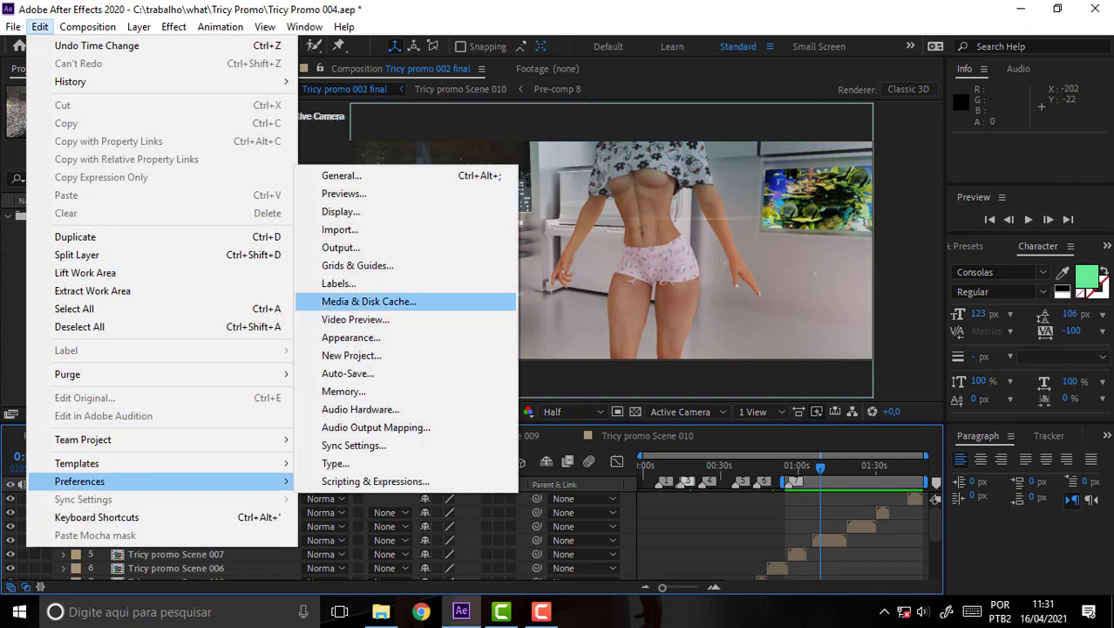
pyautogui.click(369, 301)
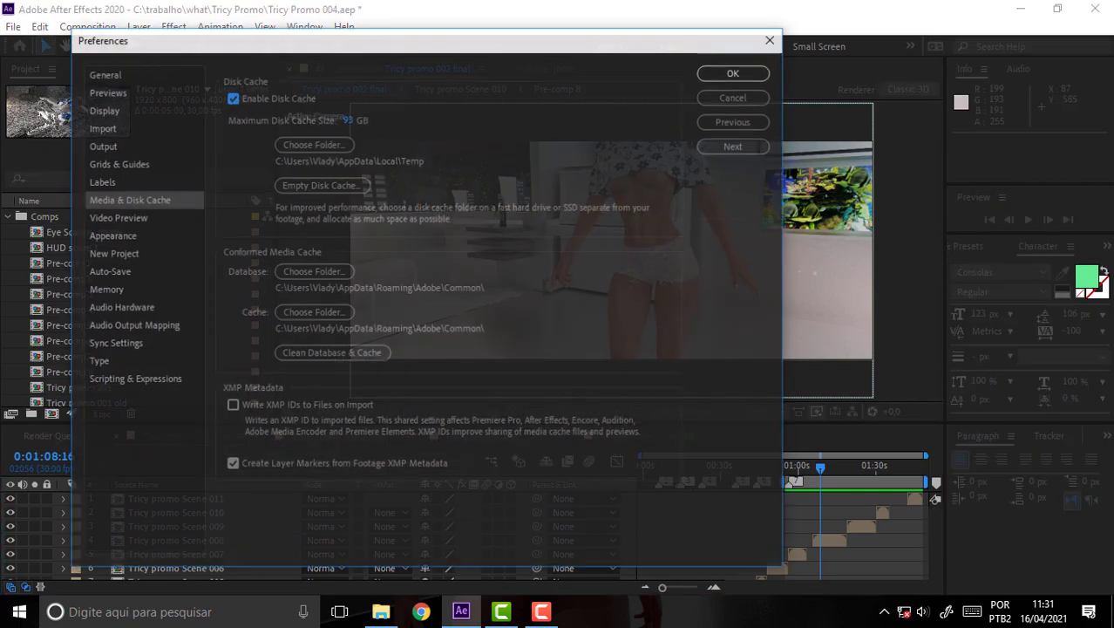
pyautogui.click(322, 184)
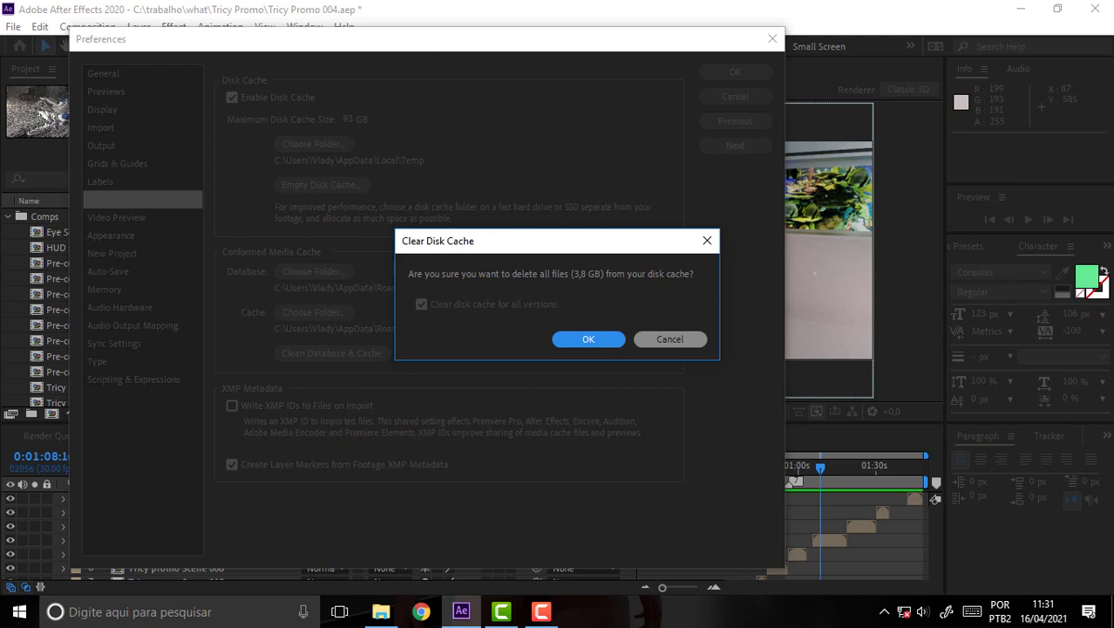
pyautogui.click(670, 339)
pyautogui.click(772, 38)
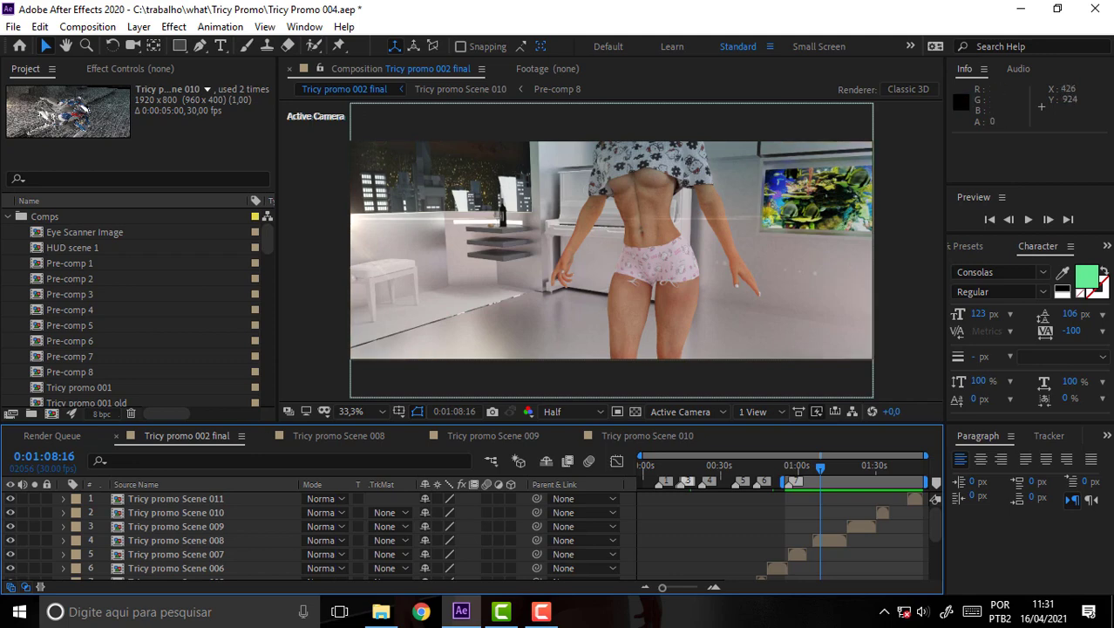
# Open the Windows Start menu over After Effects.
pyautogui.press('super')
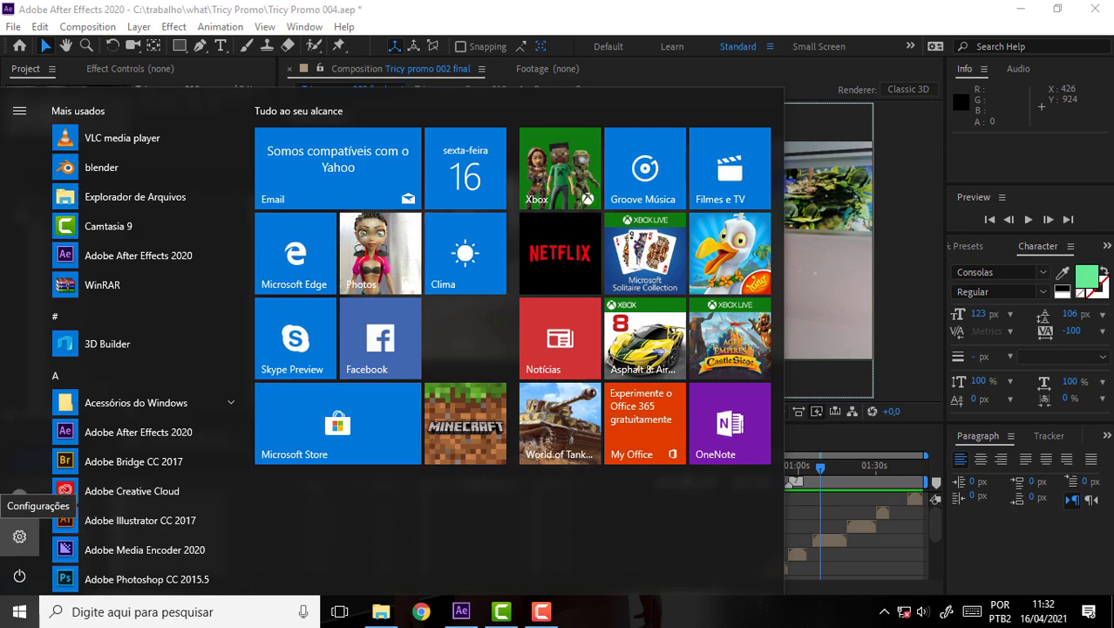
# Go to Settings > Sistema > Armazenamento and view the Meu computador (C:) usage, 712 GB of 931 GB.
pyautogui.click(20, 535)
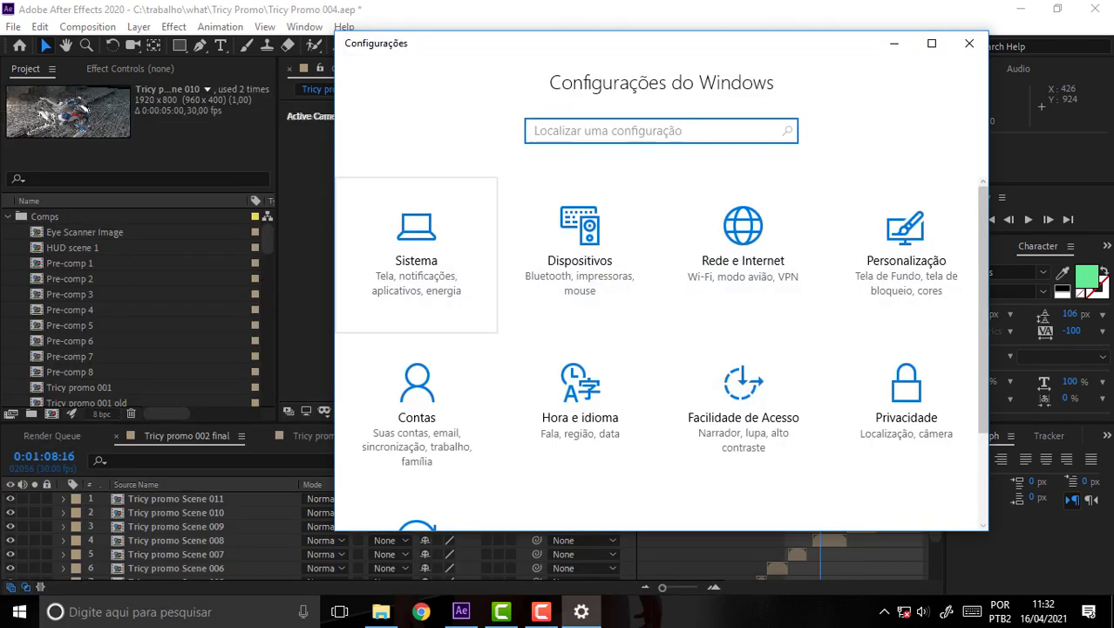
pyautogui.click(416, 253)
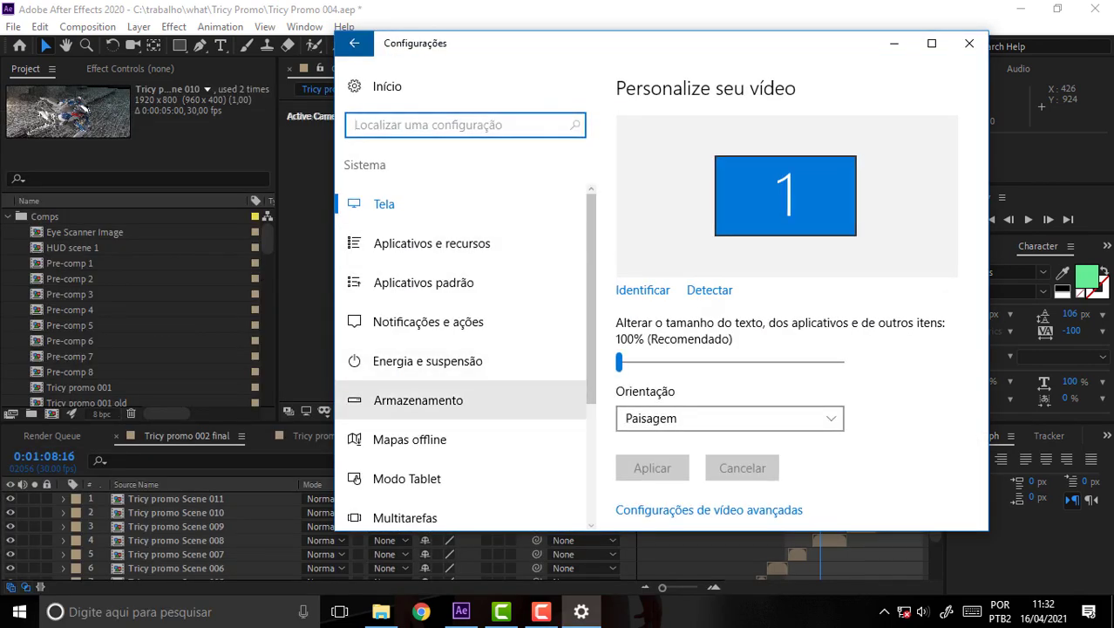
pyautogui.click(419, 400)
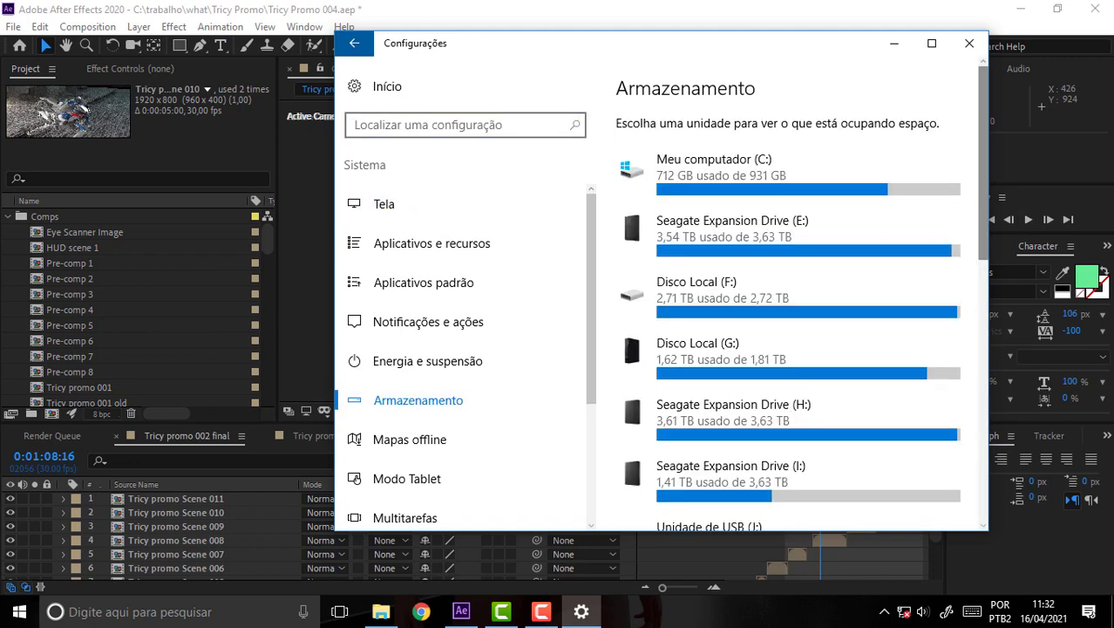
pyautogui.scroll(-4, 784, 175)
pyautogui.scroll(-3, 785, 288)
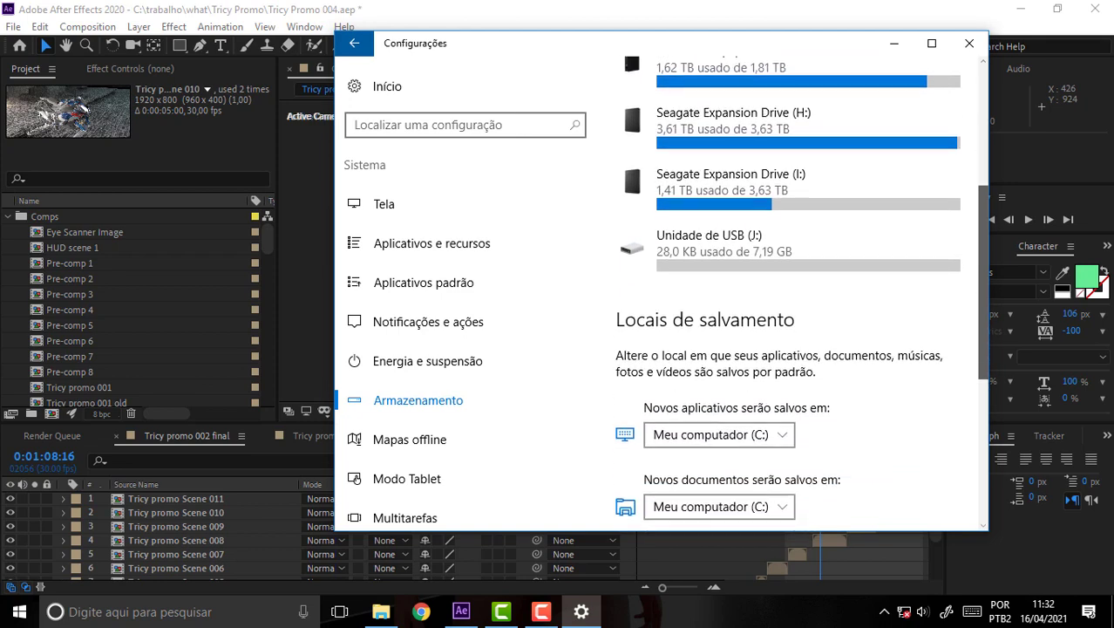
pyautogui.scroll(1, 784, 288)
pyautogui.scroll(4, 785, 288)
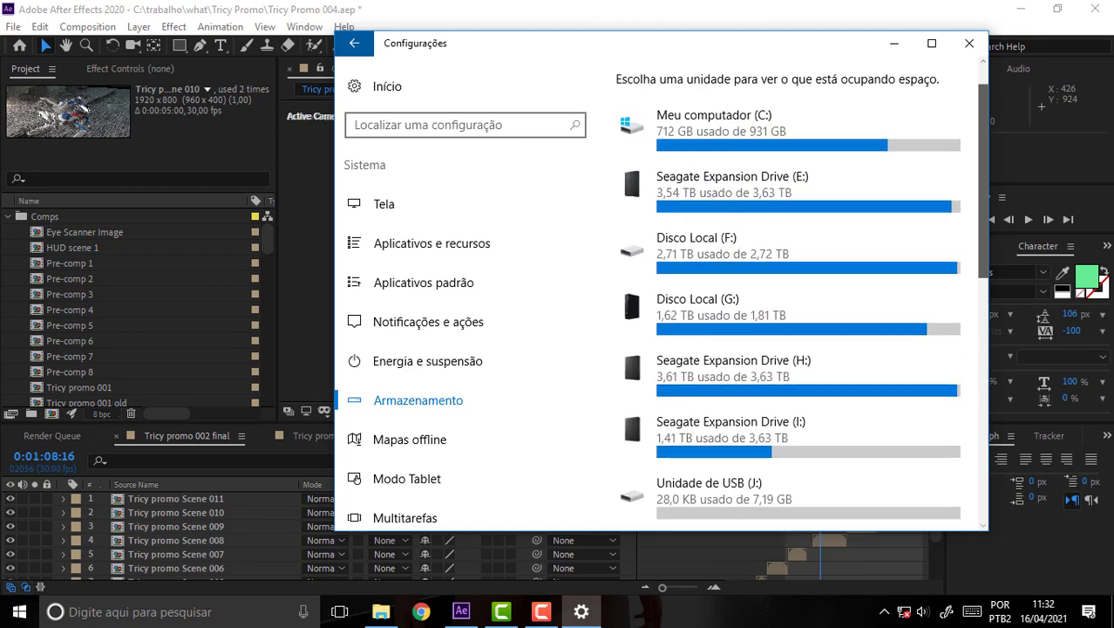
pyautogui.click(785, 142)
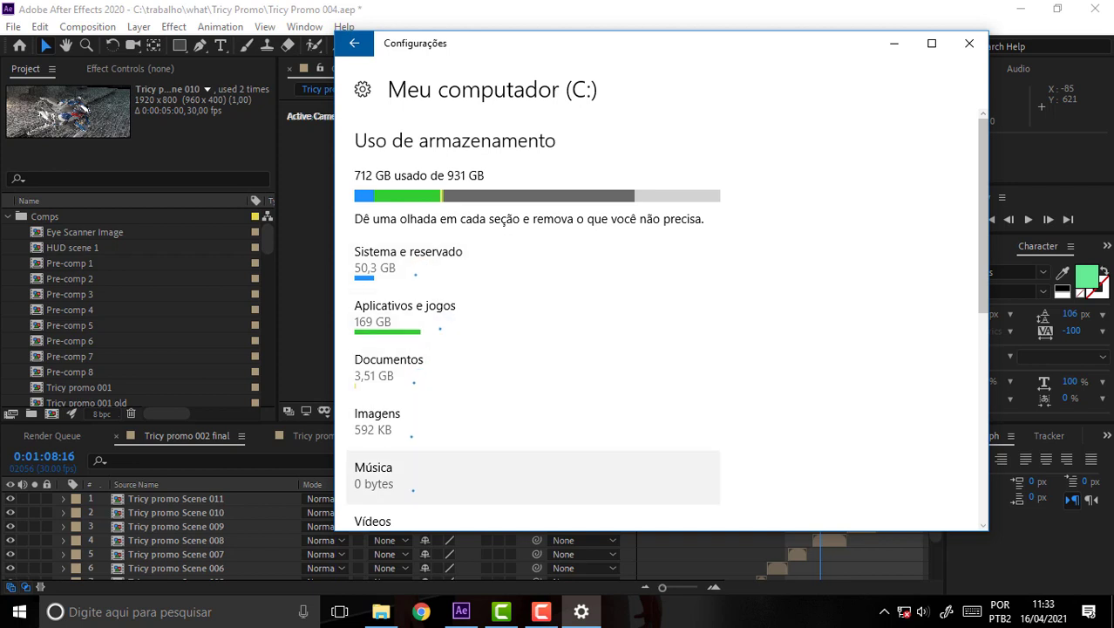
# Remove Arquivos temporários, shrinking them from 4,00 GB to 211 MB.
pyautogui.scroll(-4, 533, 426)
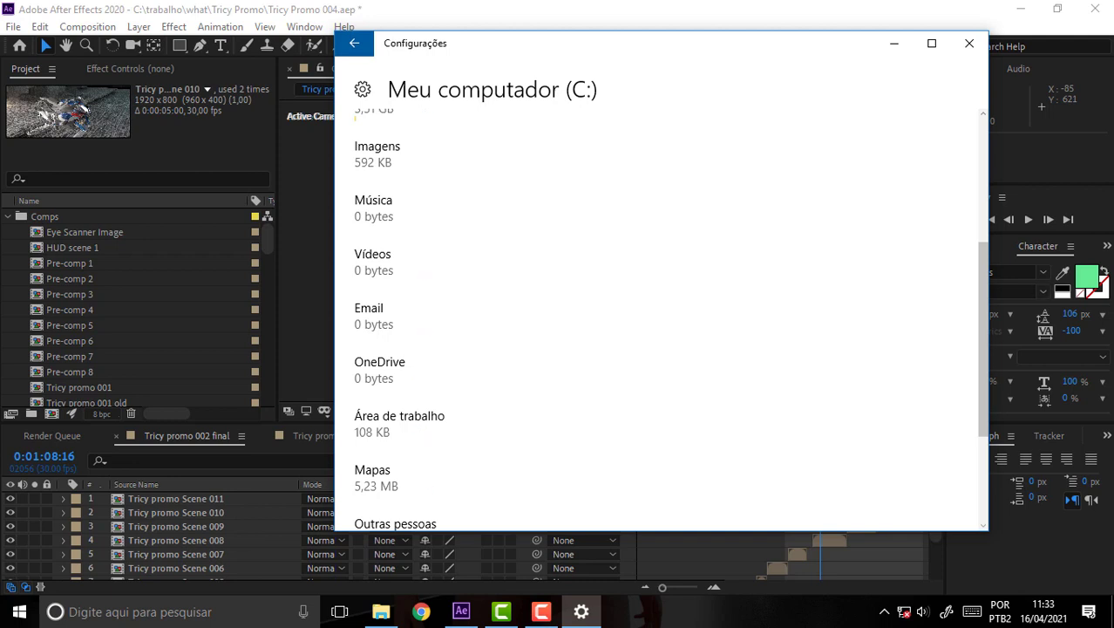
pyautogui.scroll(-3, 534, 407)
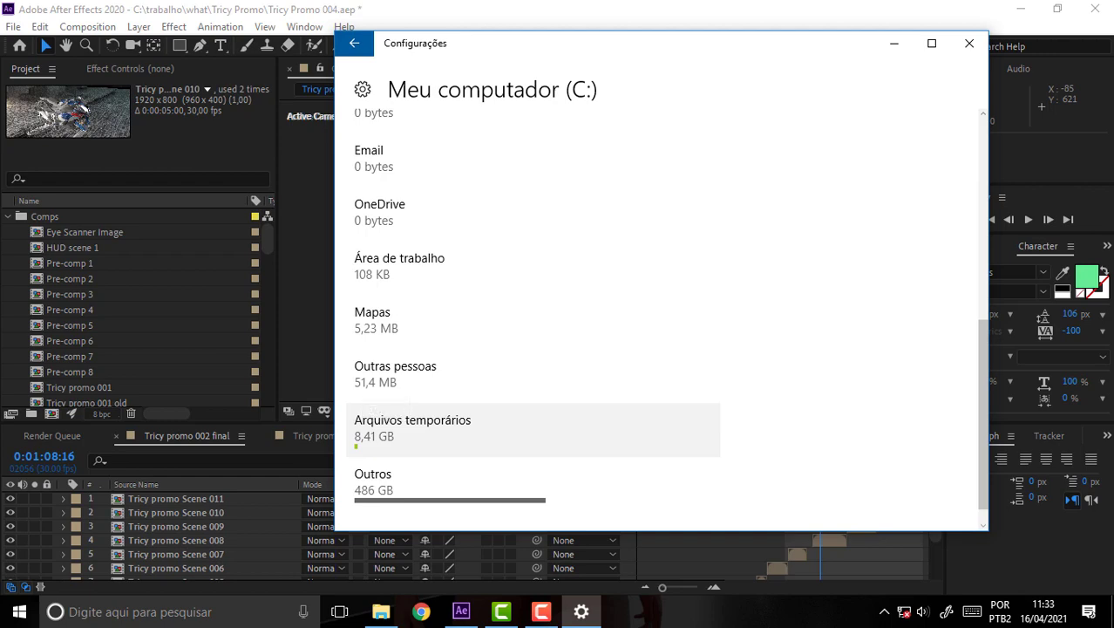
pyautogui.click(412, 427)
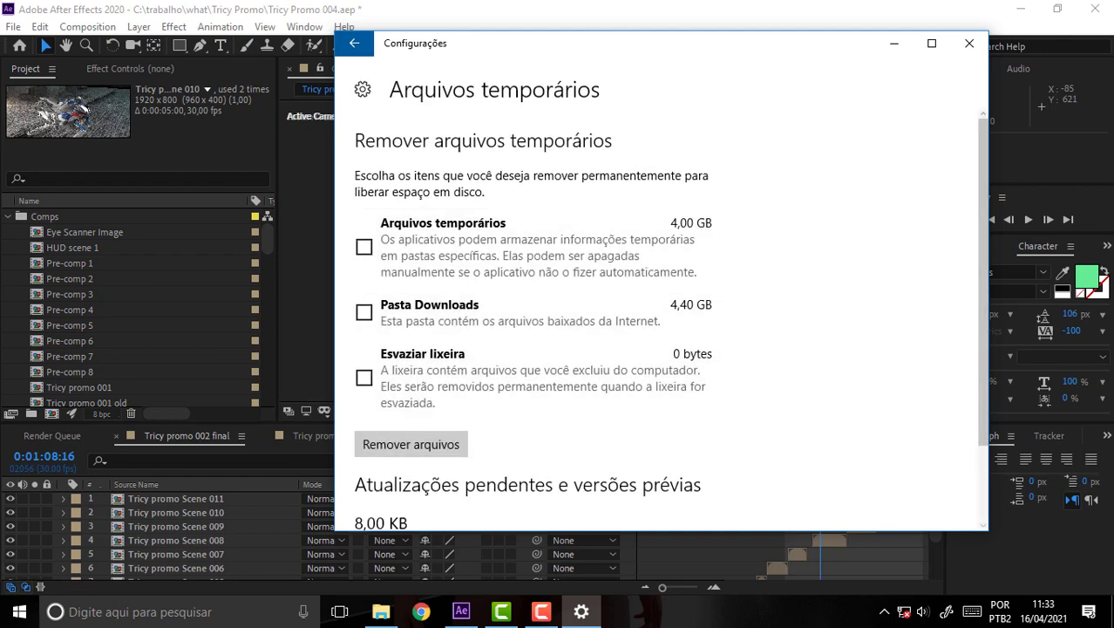
pyautogui.click(364, 247)
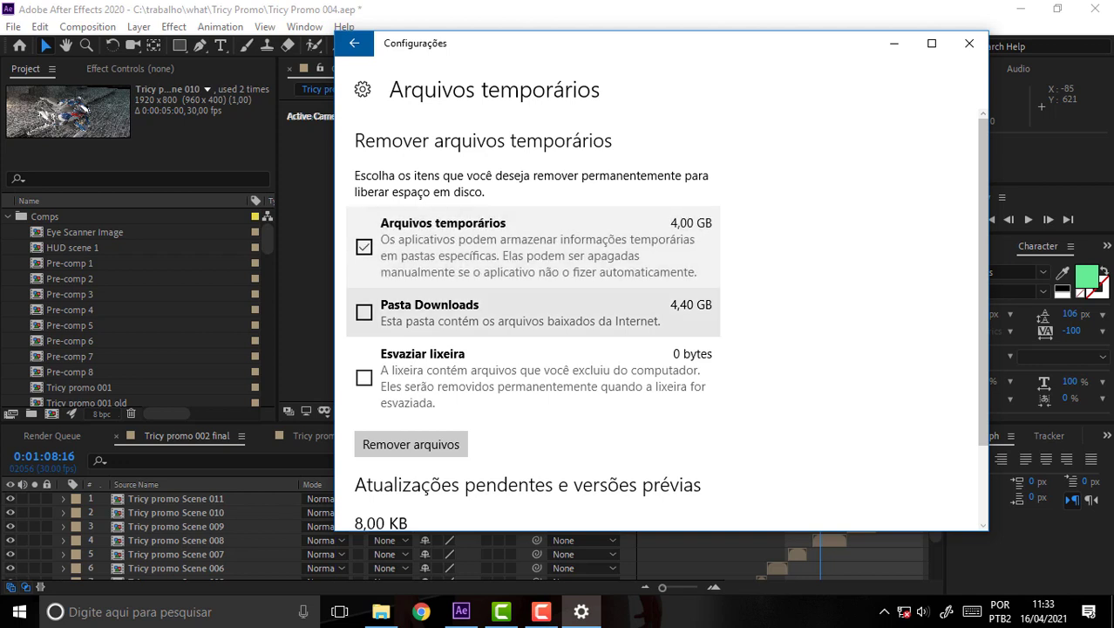
pyautogui.click(411, 444)
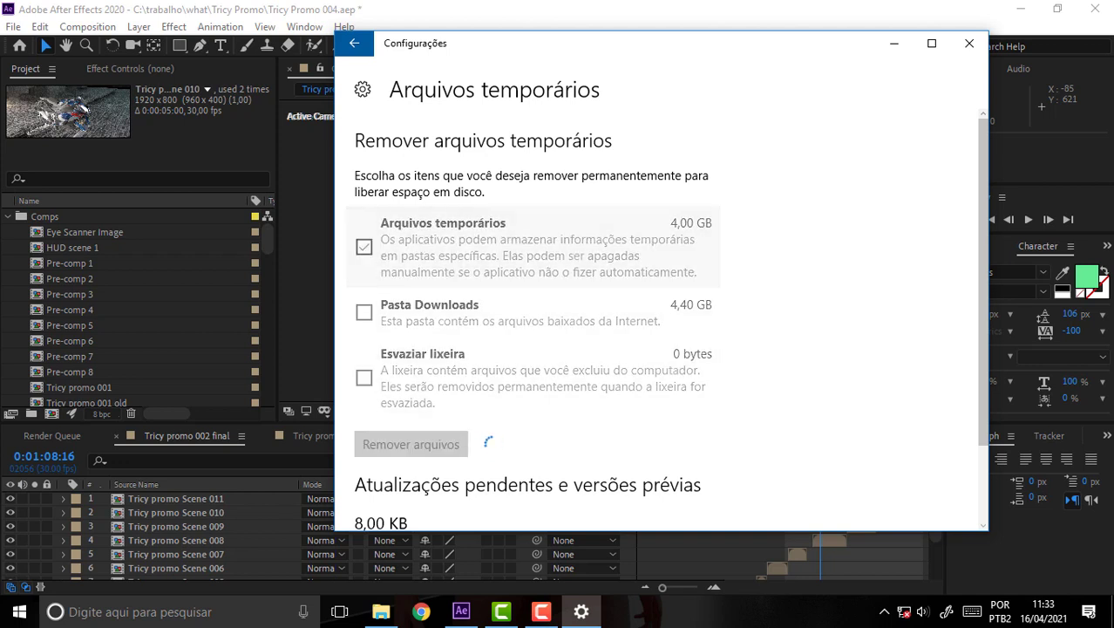
pyautogui.scroll(-2, 670, 325)
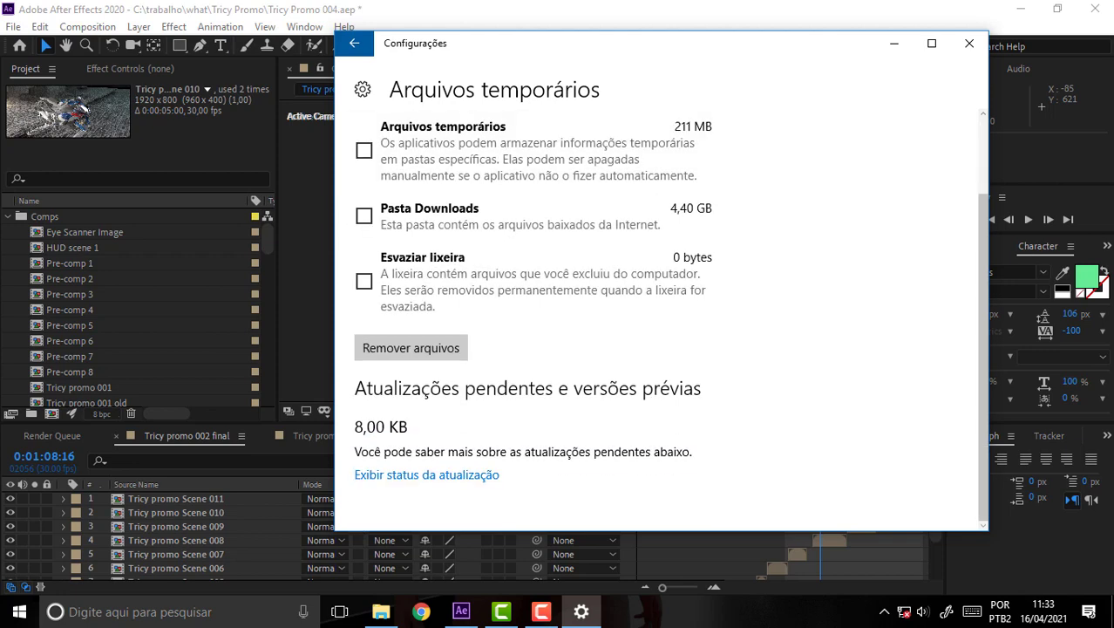
pyautogui.scroll(2, 670, 325)
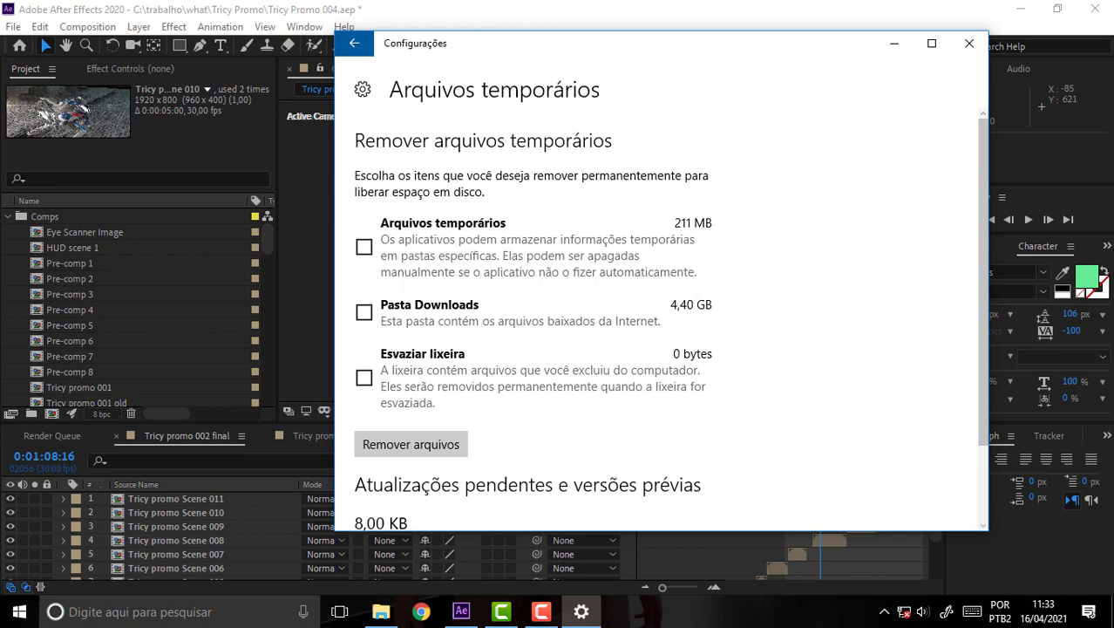
# Close Settings and replay Tricy promo 002 final from RAM at real-time 30 fps.
pyautogui.click(969, 42)
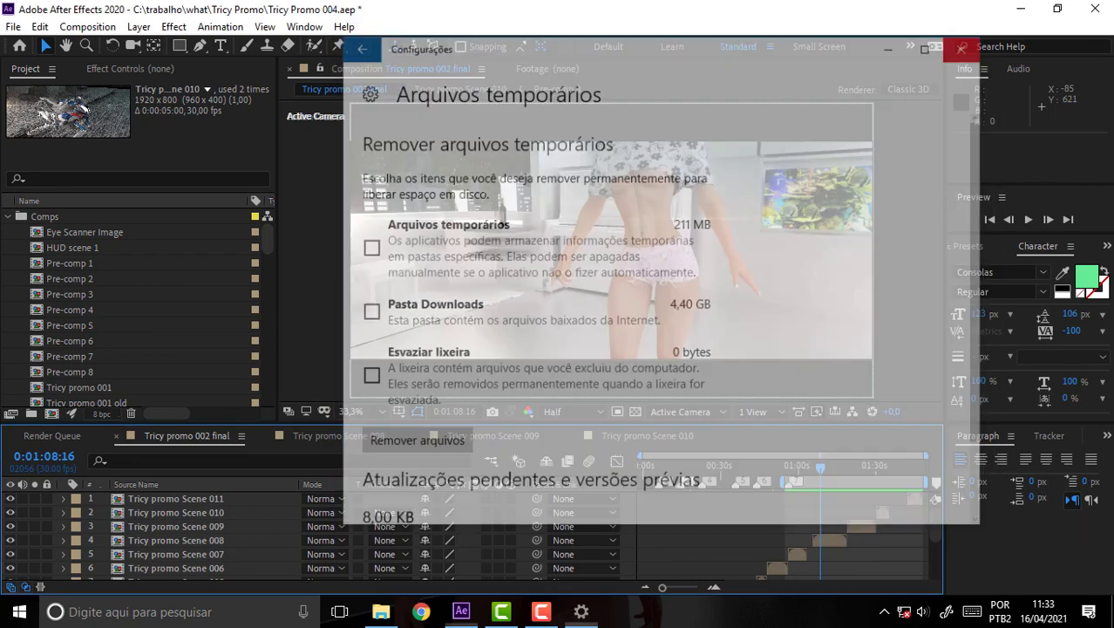
pyautogui.press('space')
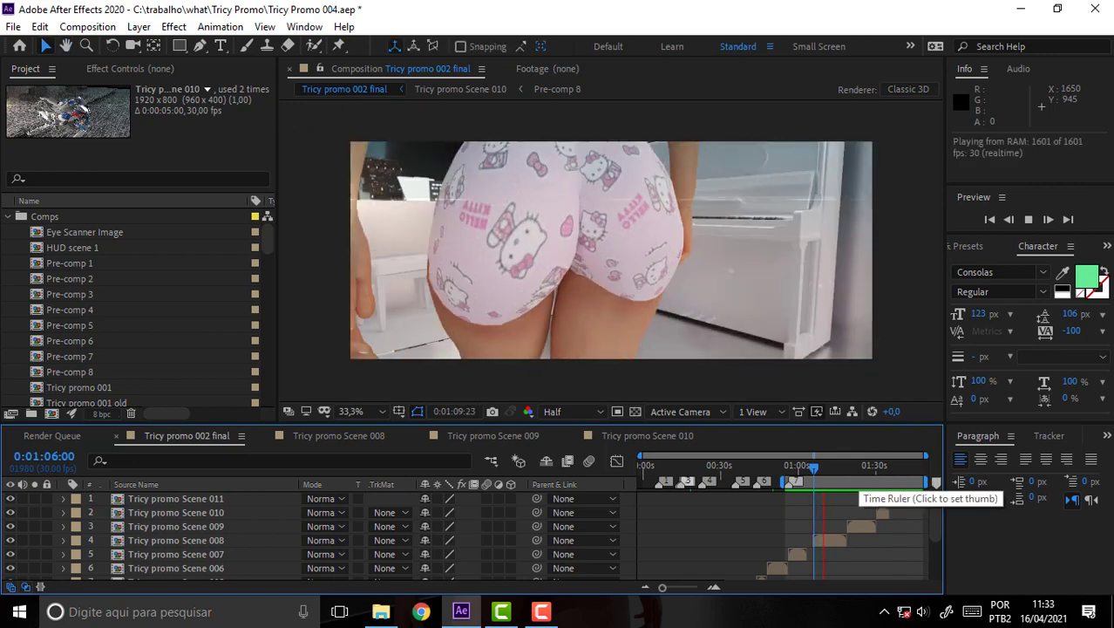
pyautogui.press('space')
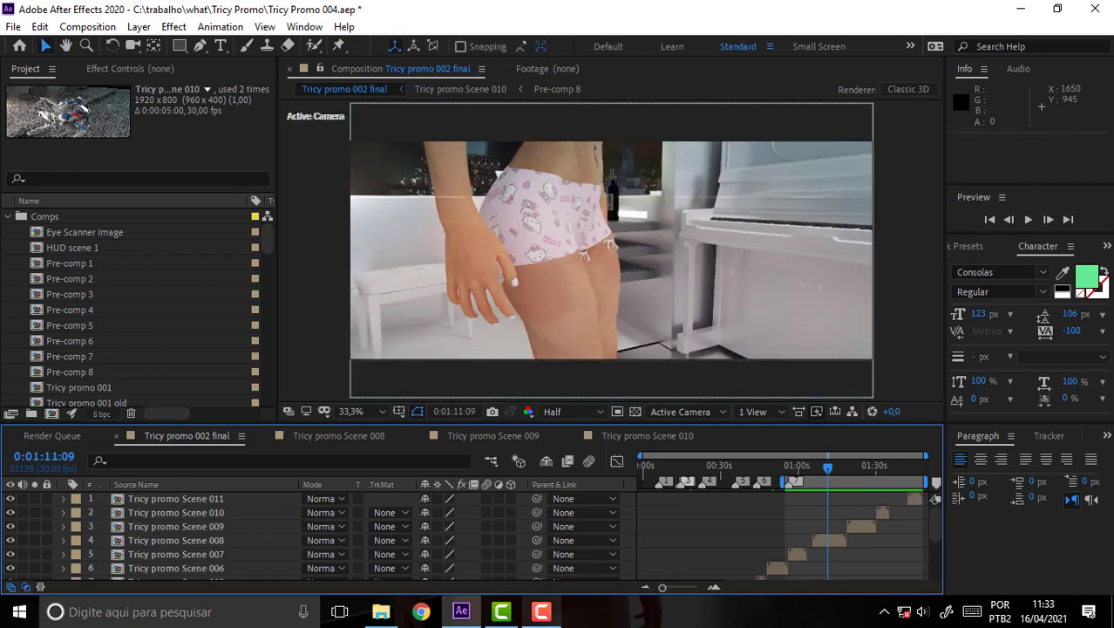
pyautogui.click(541, 611)
pyautogui.click(542, 611)
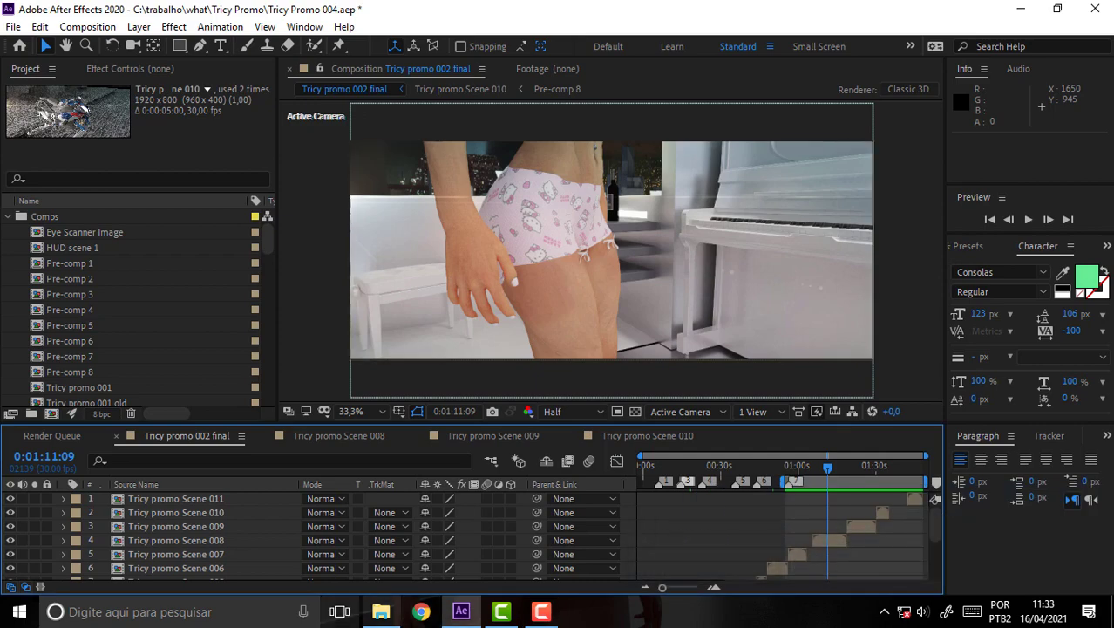
pyautogui.press('super')
pyautogui.press('super')
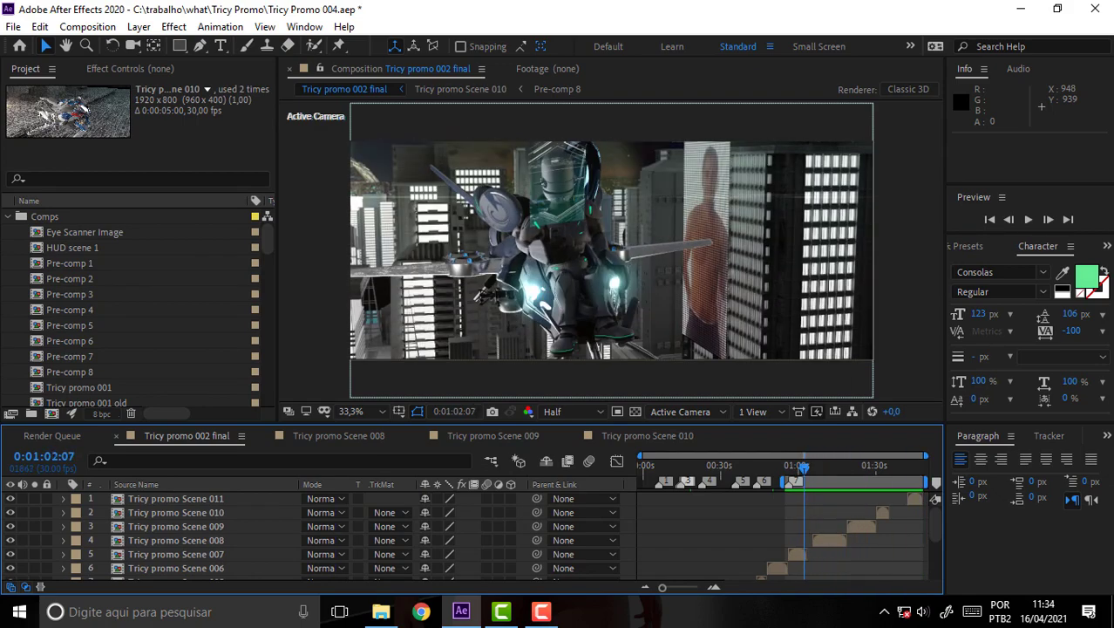
pyautogui.press('space')
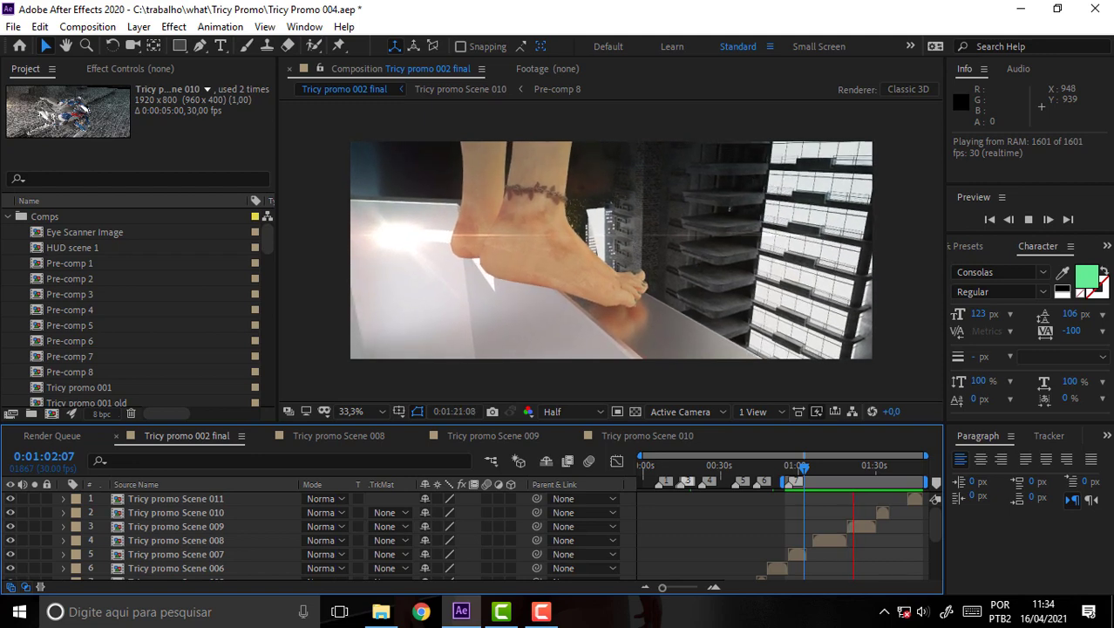
# Stop the preview and scrub through the motorbike, robot vehicle and two-figure shots, ending at 0:01:17:02.
pyautogui.press('space')
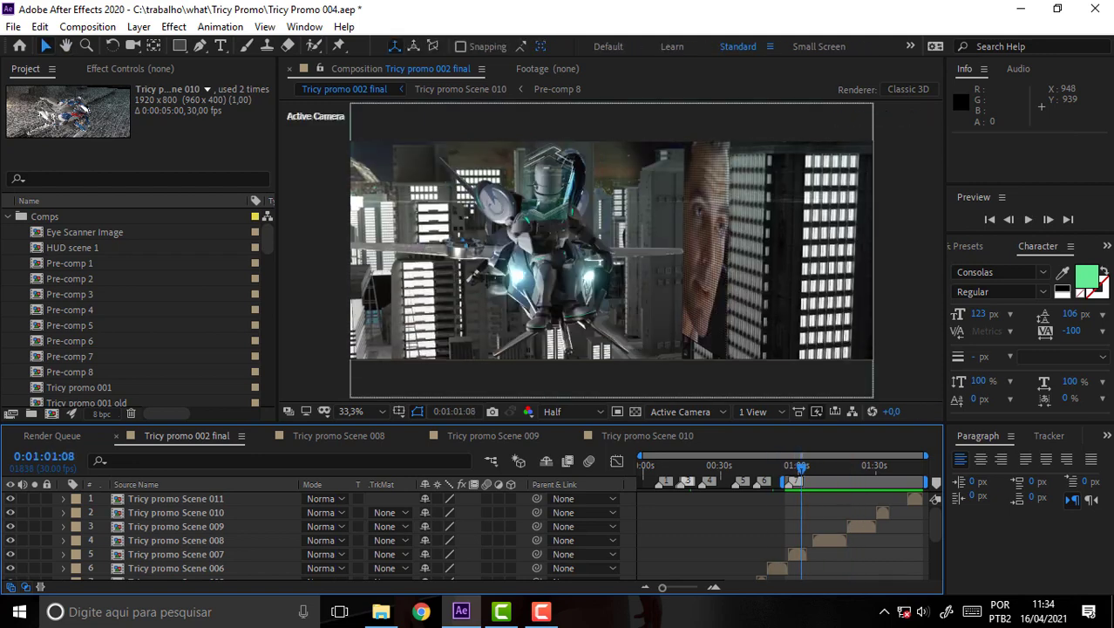
pyautogui.moveTo(800, 466)
pyautogui.mouseDown()
pyautogui.moveTo(923, 467)
pyautogui.moveTo(831, 466)
pyautogui.moveTo(850, 466)
pyautogui.mouseUp()
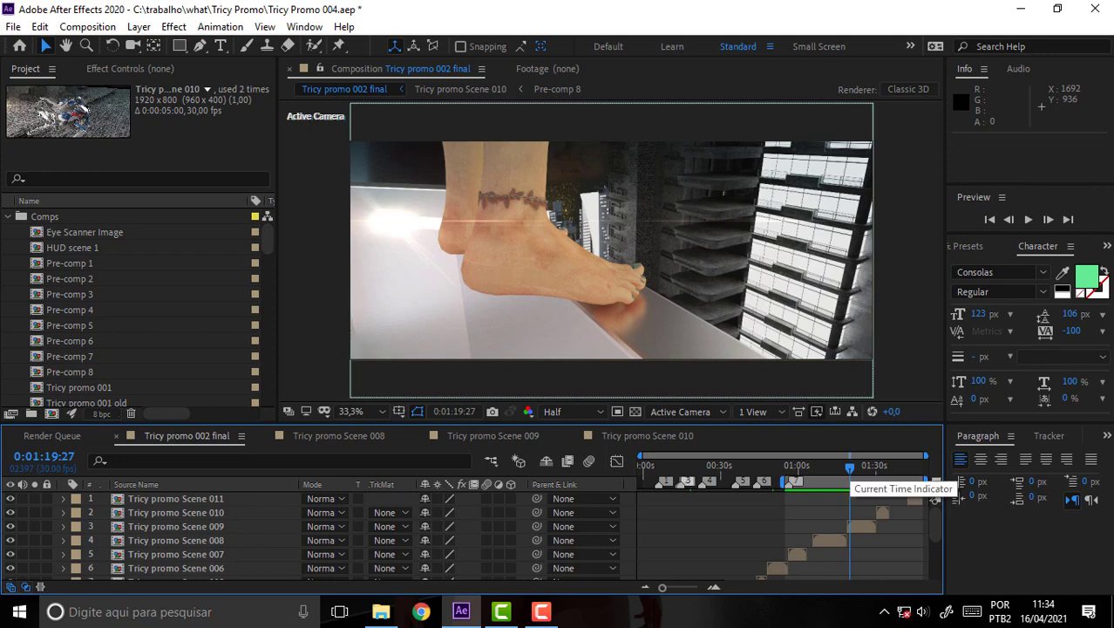
pyautogui.moveTo(850, 471); pyautogui.dragTo(850, 468)
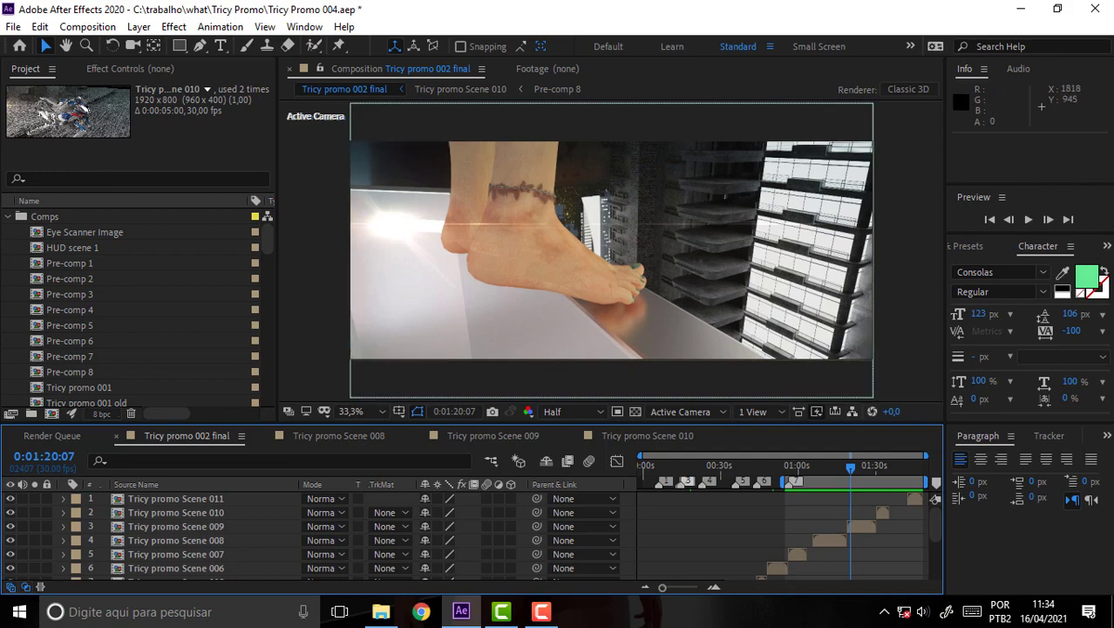
pyautogui.moveTo(850, 468)
pyautogui.mouseDown()
pyautogui.moveTo(827, 469)
pyautogui.moveTo(923, 468)
pyautogui.moveTo(803, 468)
pyautogui.moveTo(879, 468)
pyautogui.mouseUp()
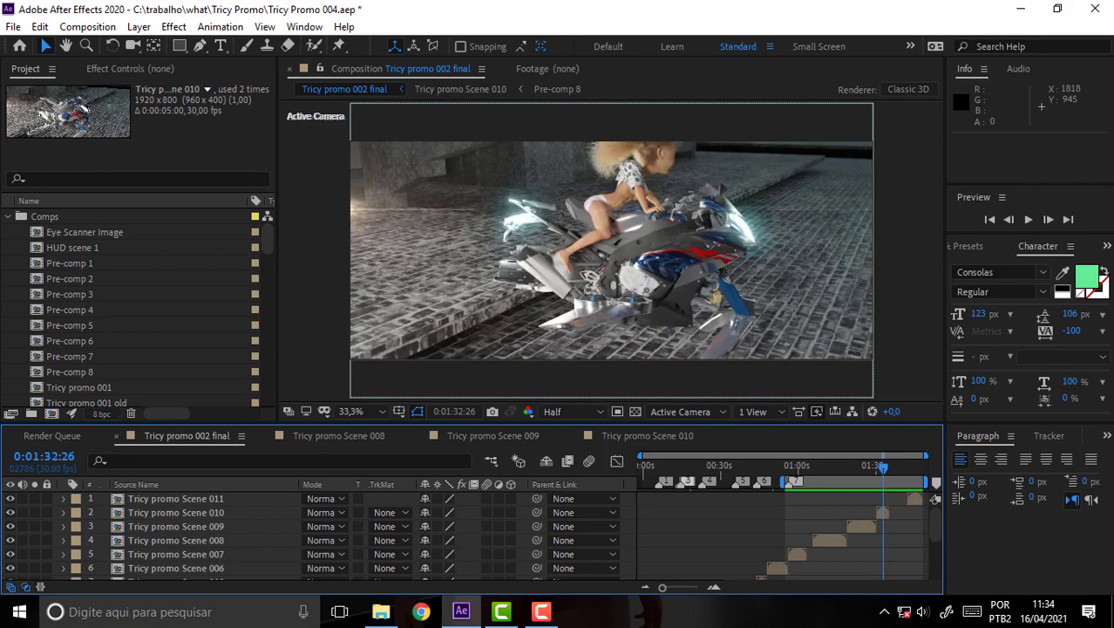
pyautogui.moveTo(883, 468); pyautogui.dragTo(883, 469)
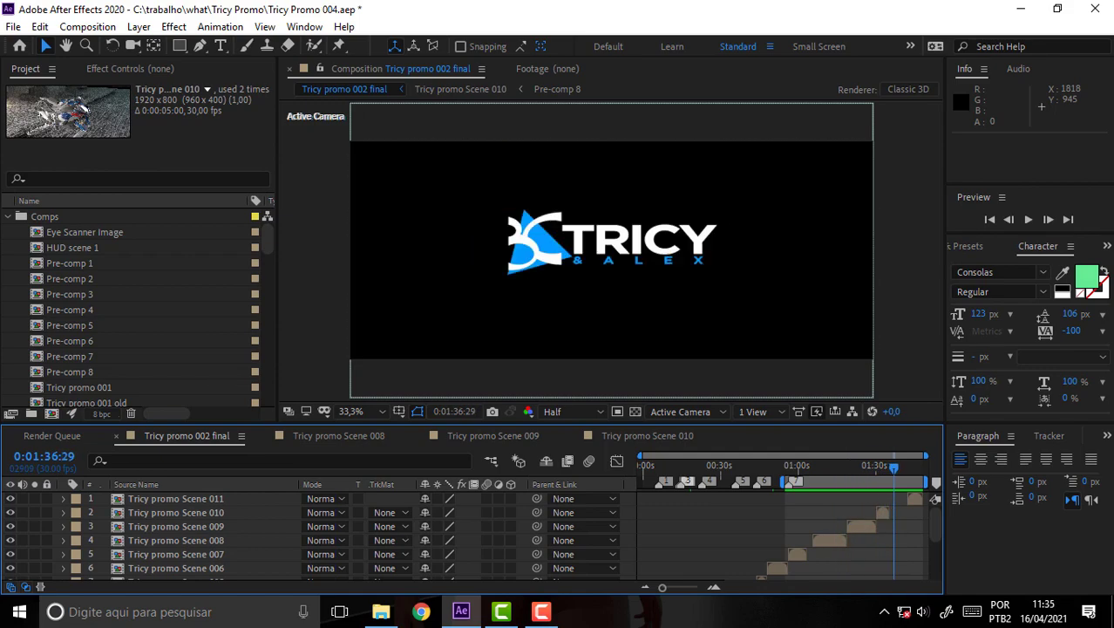
pyautogui.moveTo(888, 469); pyautogui.dragTo(759, 468)
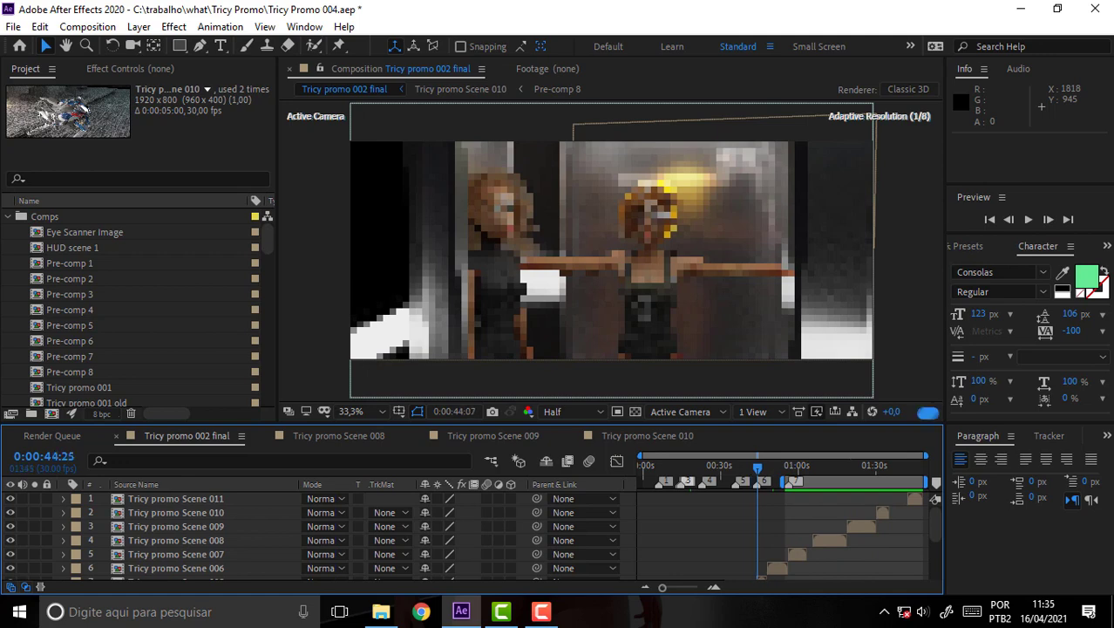
pyautogui.moveTo(758, 468)
pyautogui.mouseDown()
pyautogui.moveTo(702, 469)
pyautogui.moveTo(787, 468)
pyautogui.moveTo(663, 468)
pyautogui.moveTo(877, 468)
pyautogui.moveTo(796, 468)
pyautogui.moveTo(865, 468)
pyautogui.moveTo(842, 469)
pyautogui.mouseUp()
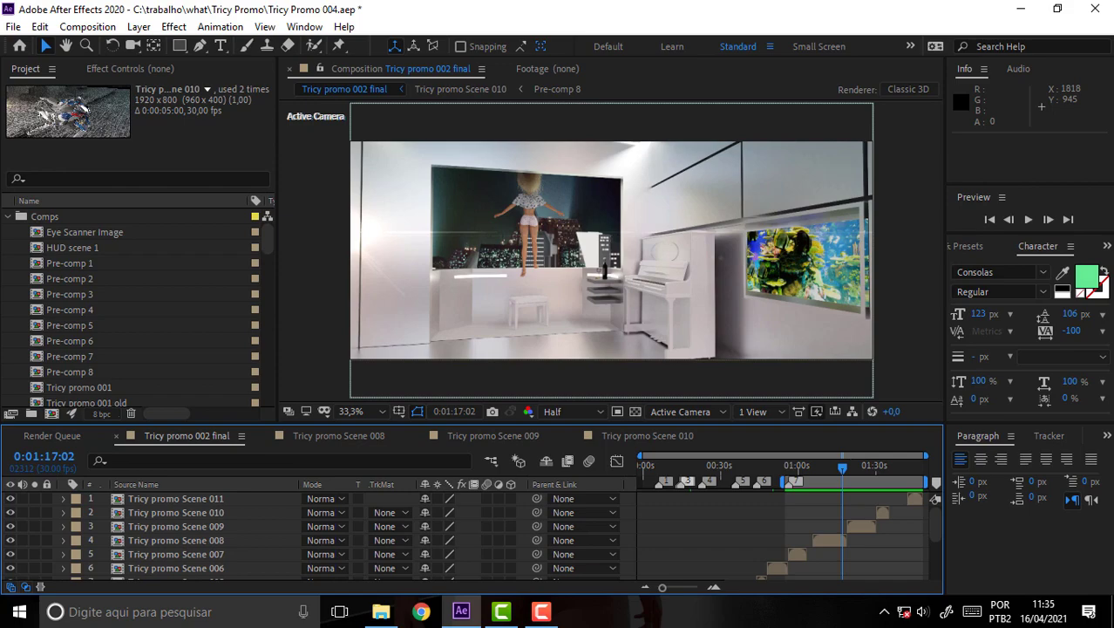
# Scrub frames from 0:01:12:10 back to 0:00:35:02, then forward to the room scene.
pyautogui.click(830, 464)
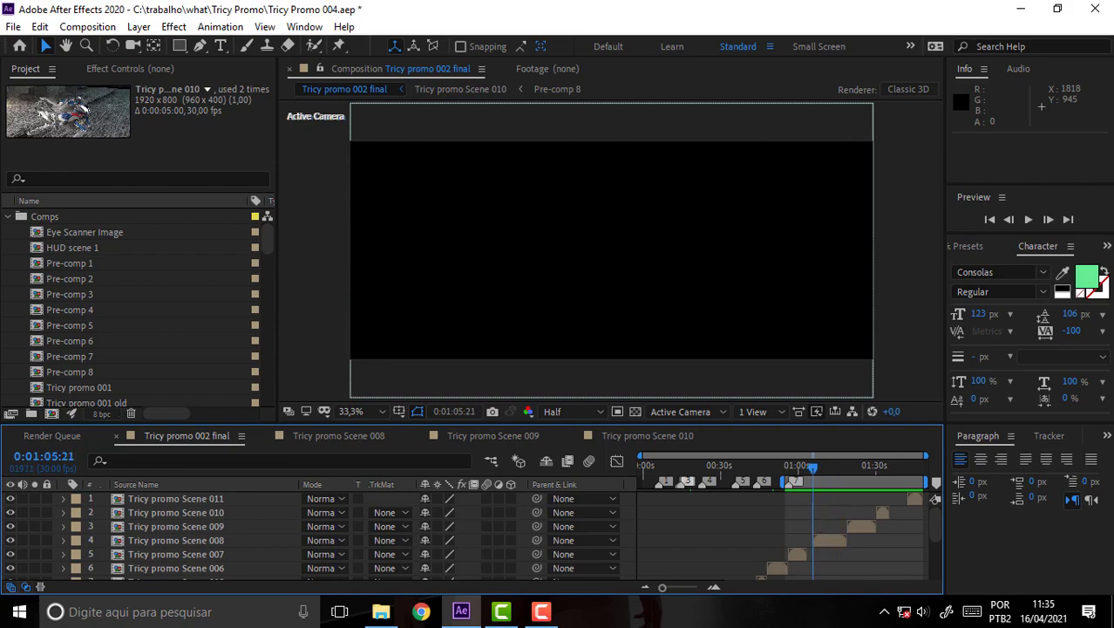
pyautogui.click(830, 465)
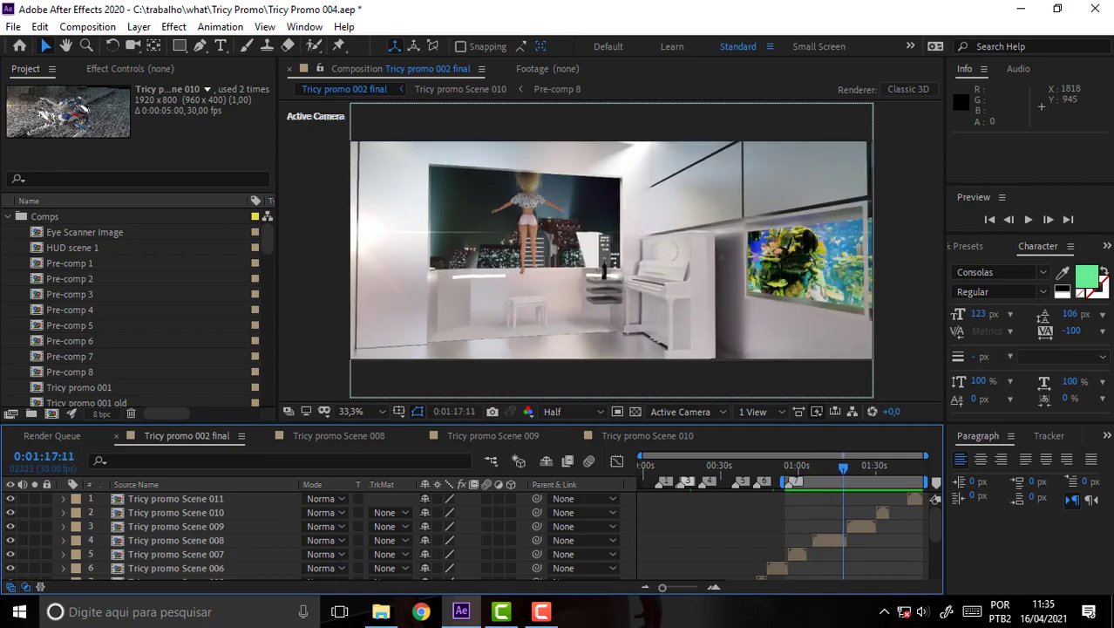
pyautogui.moveTo(811, 464)
pyautogui.mouseDown()
pyautogui.moveTo(782, 465)
pyautogui.moveTo(854, 464)
pyautogui.mouseUp()
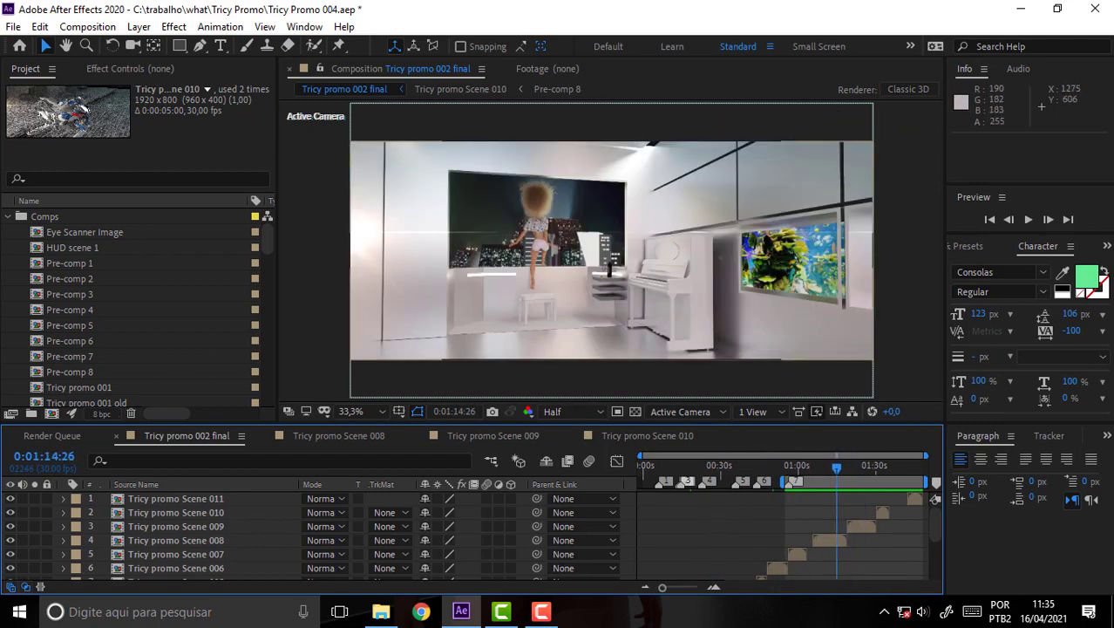
pyautogui.click(734, 465)
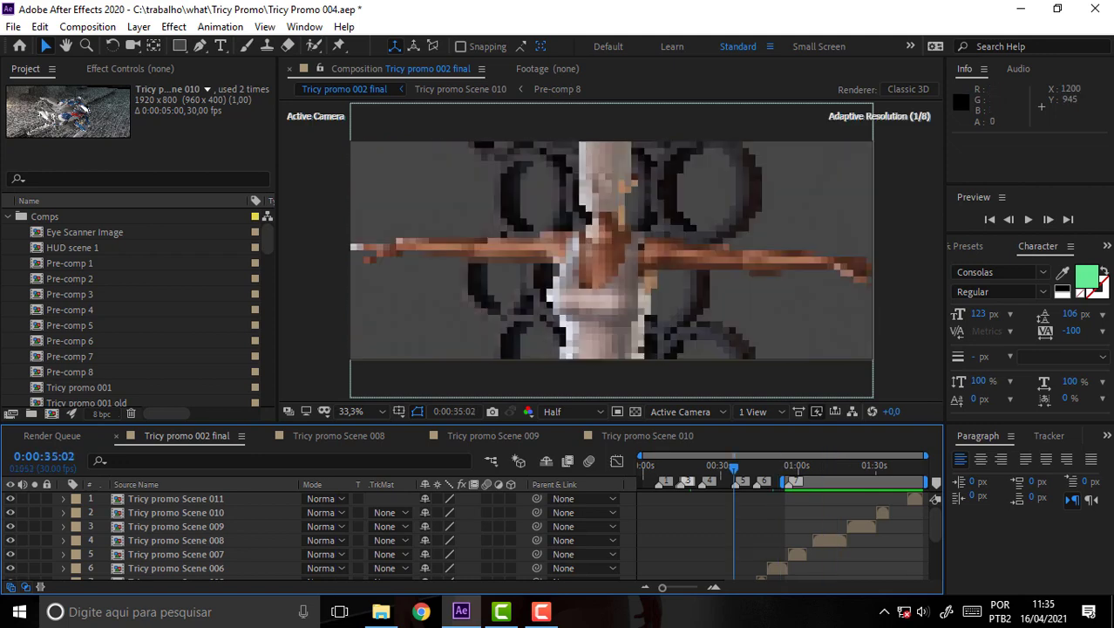
pyautogui.moveTo(722, 465); pyautogui.dragTo(835, 465)
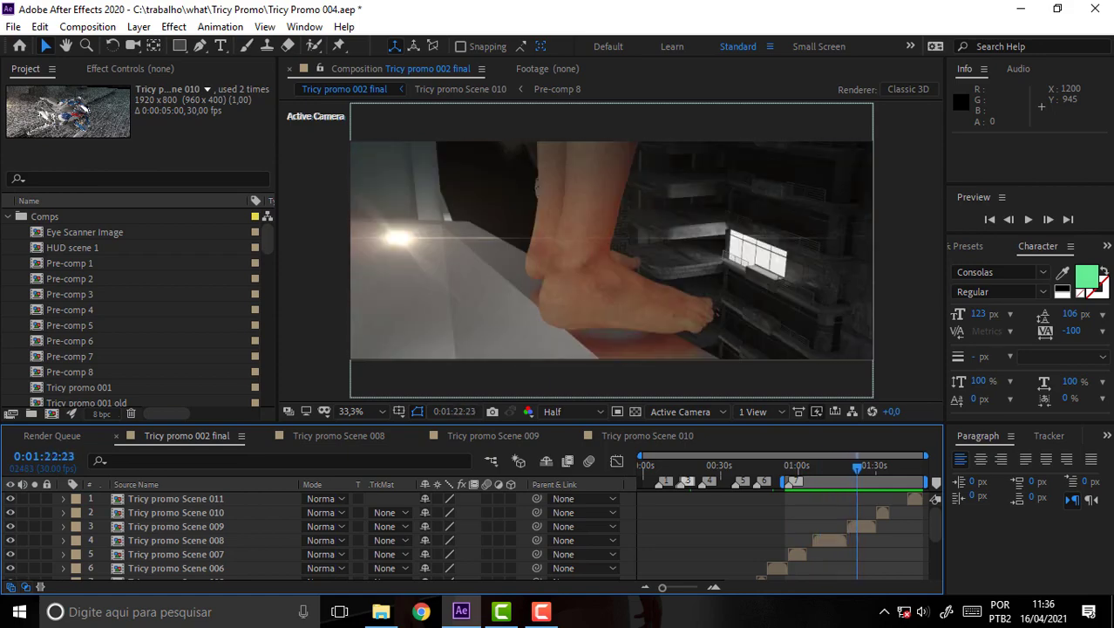
pyautogui.moveTo(854, 465)
pyautogui.mouseDown()
pyautogui.moveTo(924, 465)
pyautogui.moveTo(790, 465)
pyautogui.moveTo(852, 465)
pyautogui.moveTo(830, 464)
pyautogui.mouseUp()
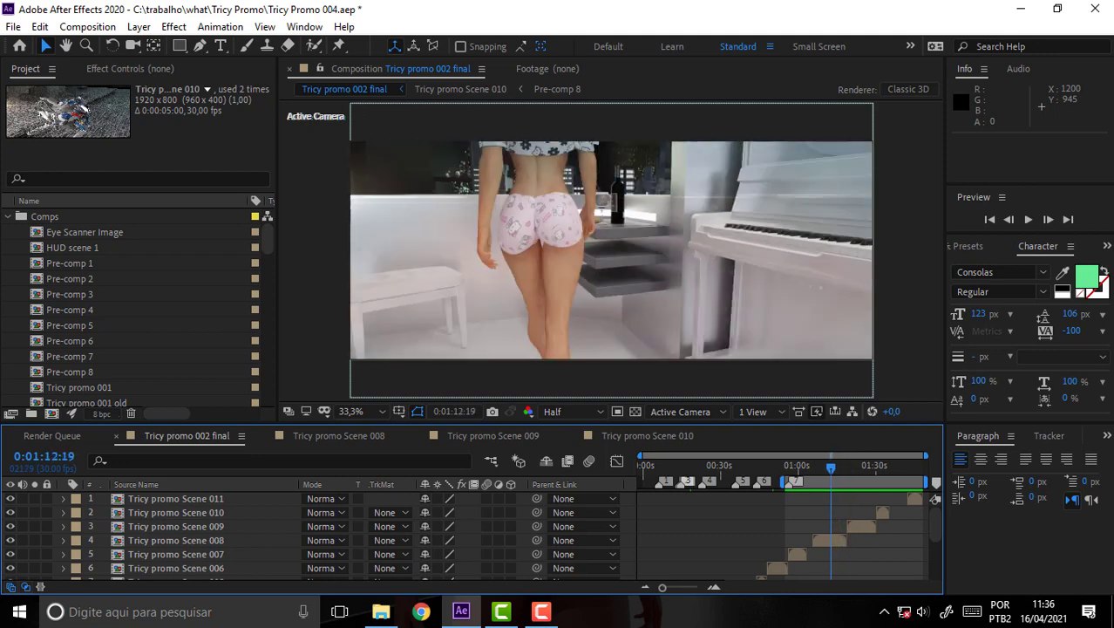
# Play the composition from RAM in real time at 30 fps, stop, and replay it.
pyautogui.press('space')
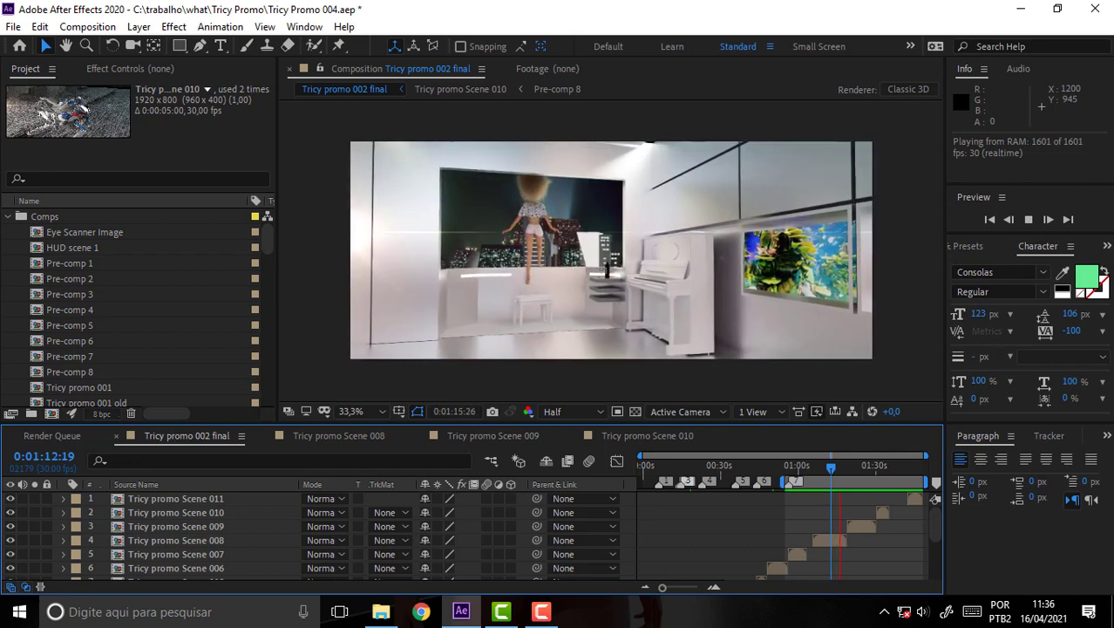
pyautogui.press('space')
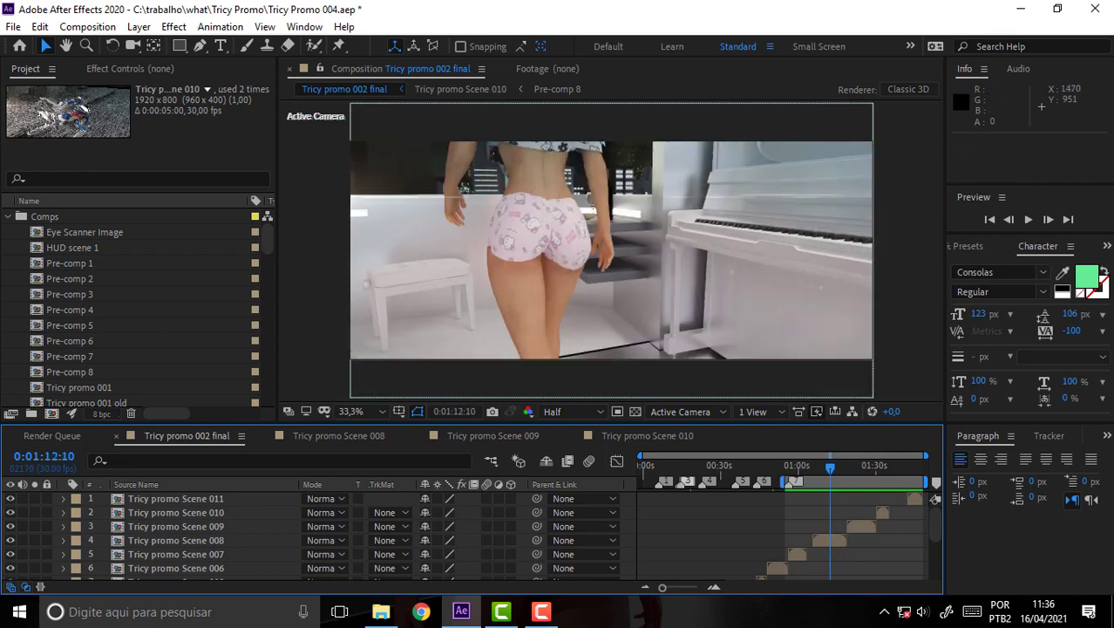
pyautogui.press('space')
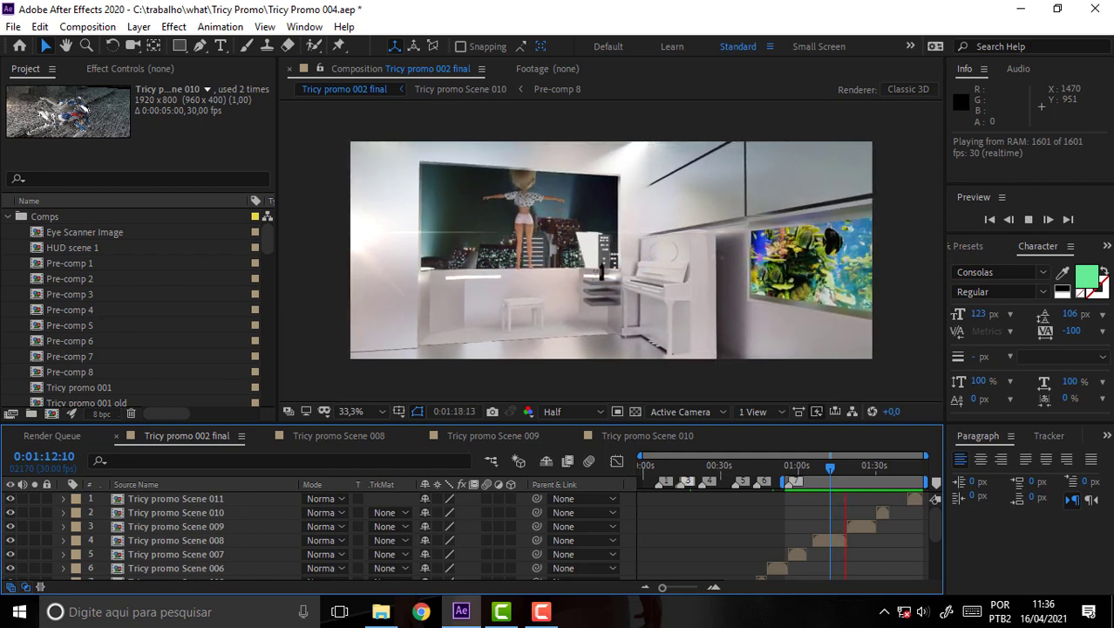
# Replay the late part of Tricy promo 002 final repeatedly, stopping at 0:01:19:27, and show Camtasia's controls.
pyautogui.press('h')
pyautogui.press('space')
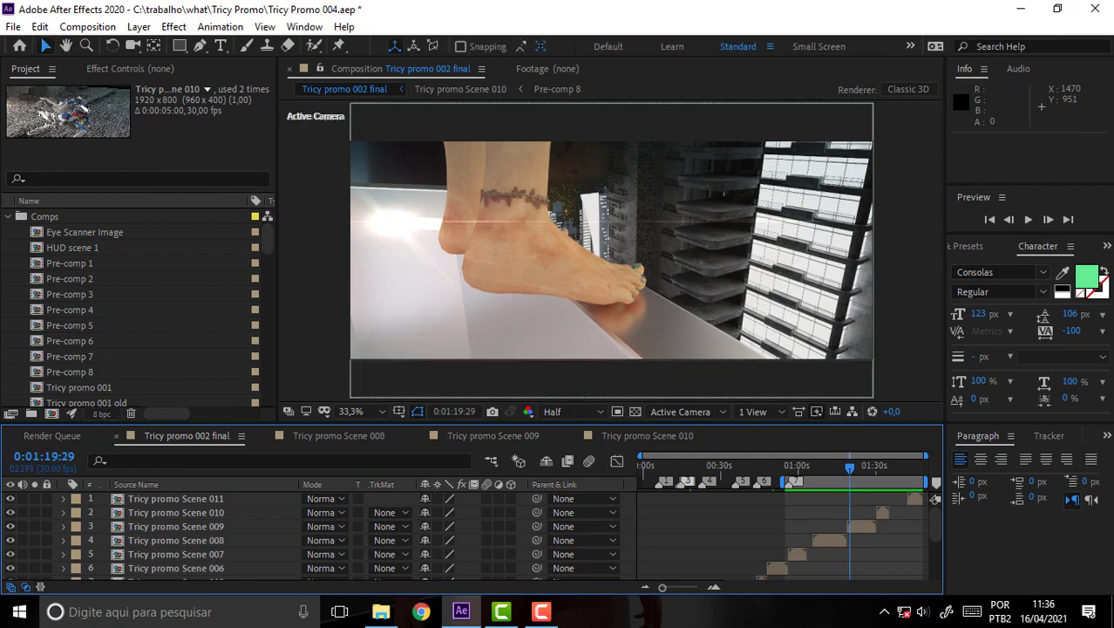
pyautogui.press('space')
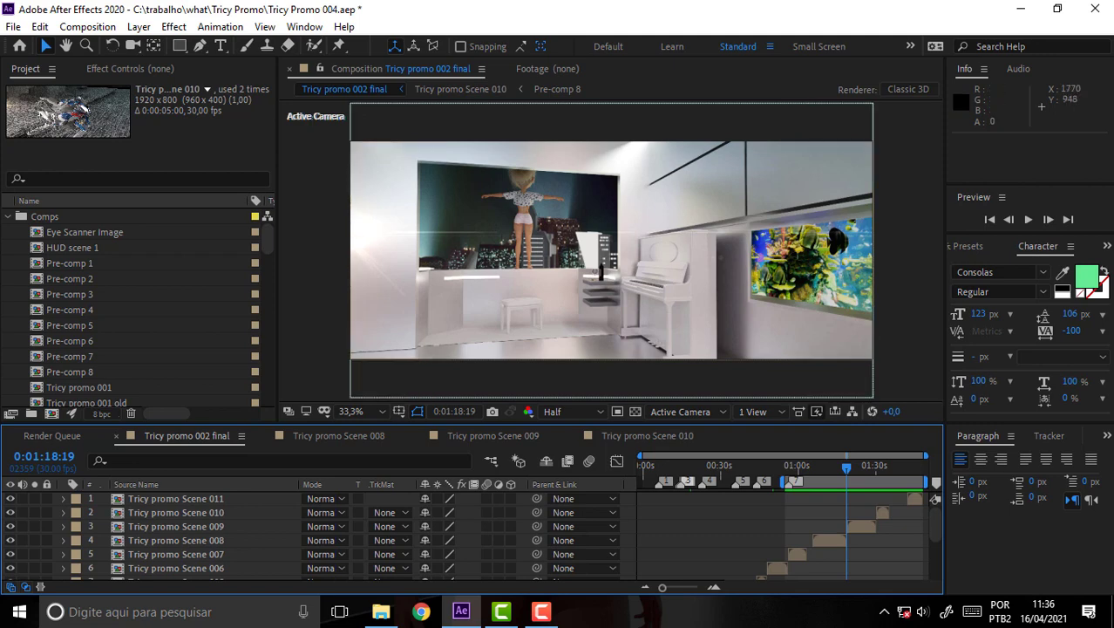
pyautogui.press('space')
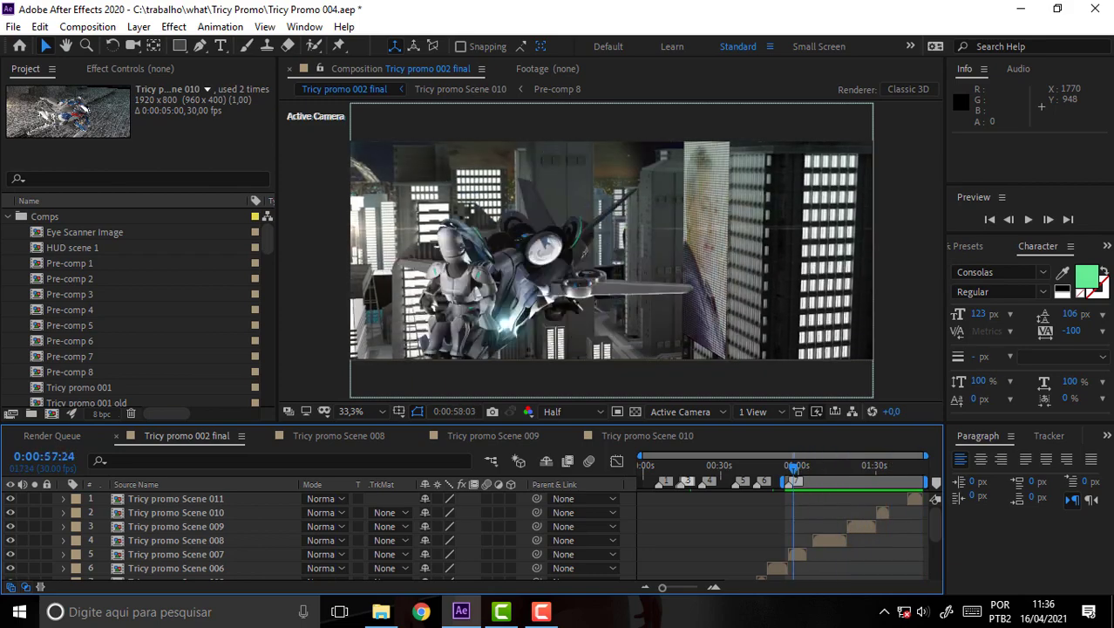
pyautogui.press('space')
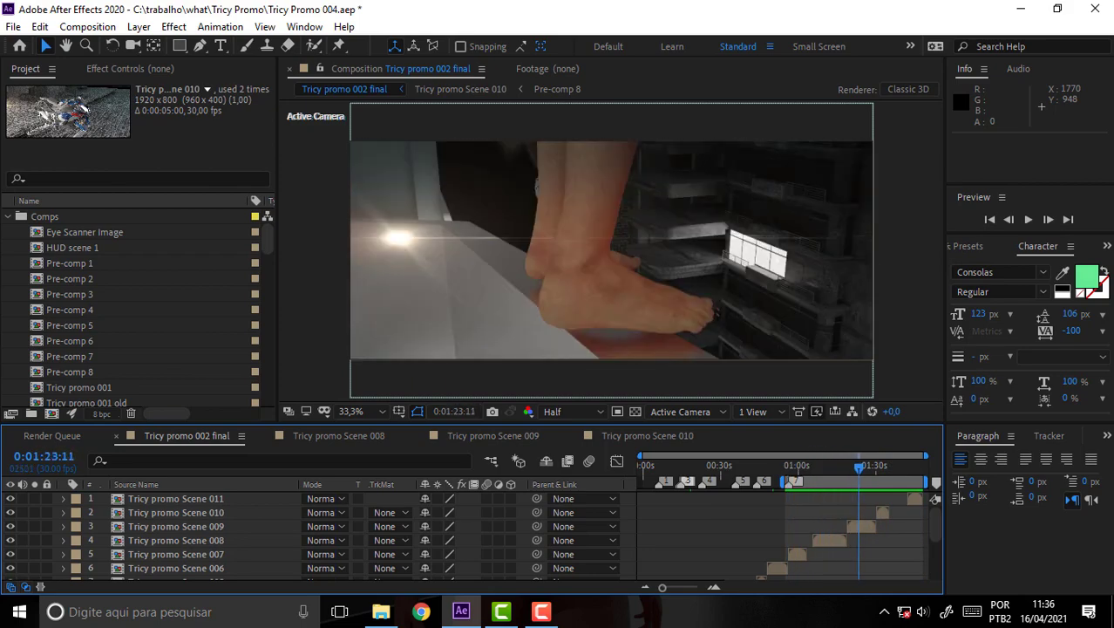
pyautogui.press('space')
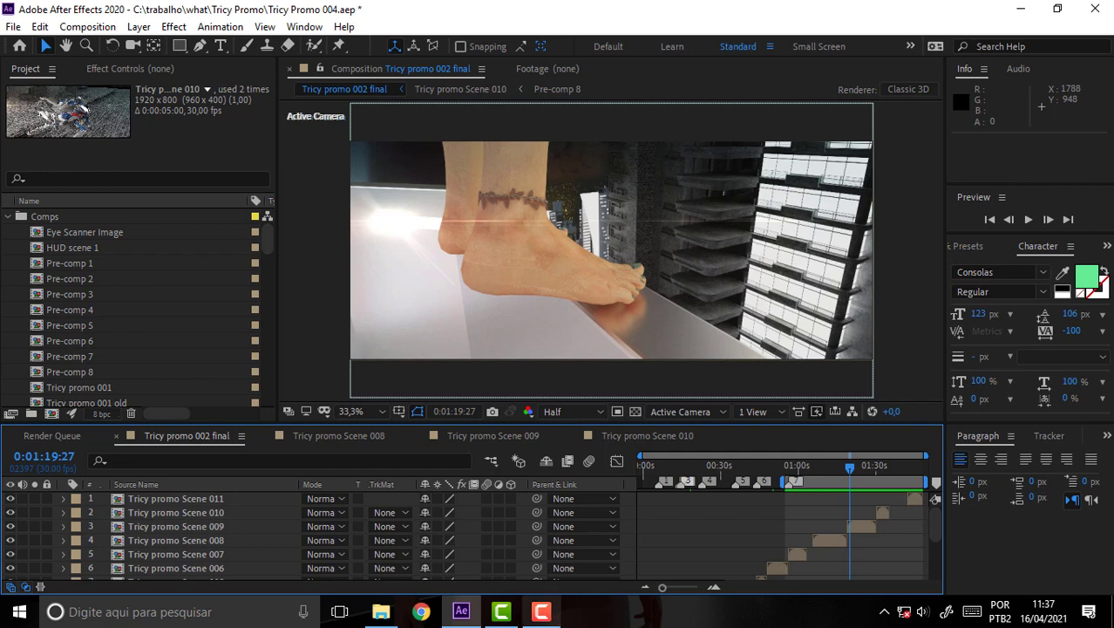
pyautogui.click(541, 612)
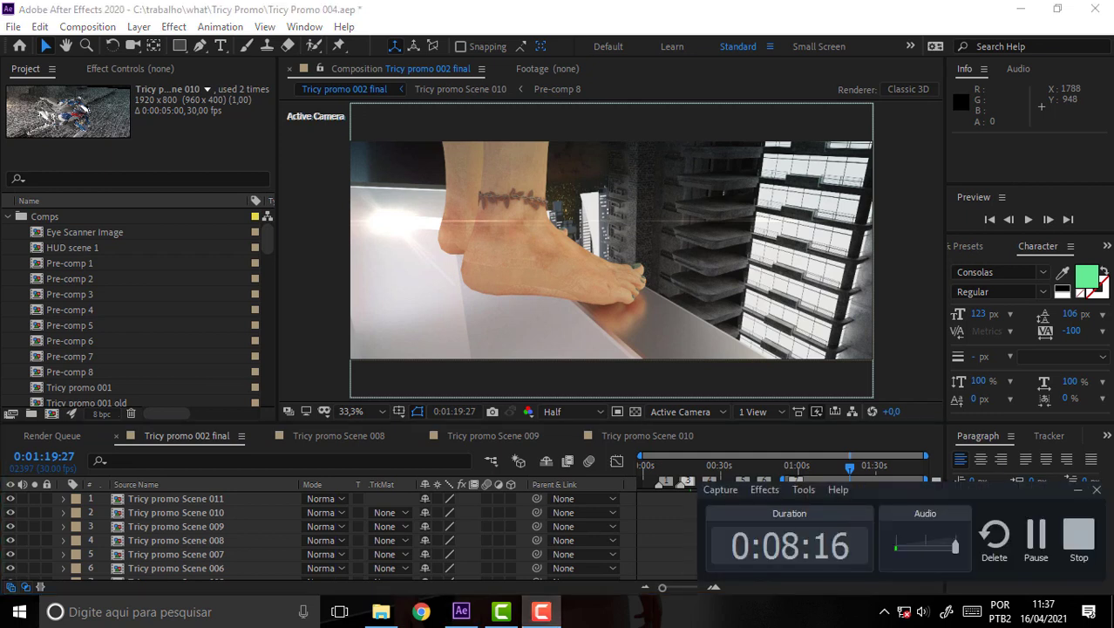